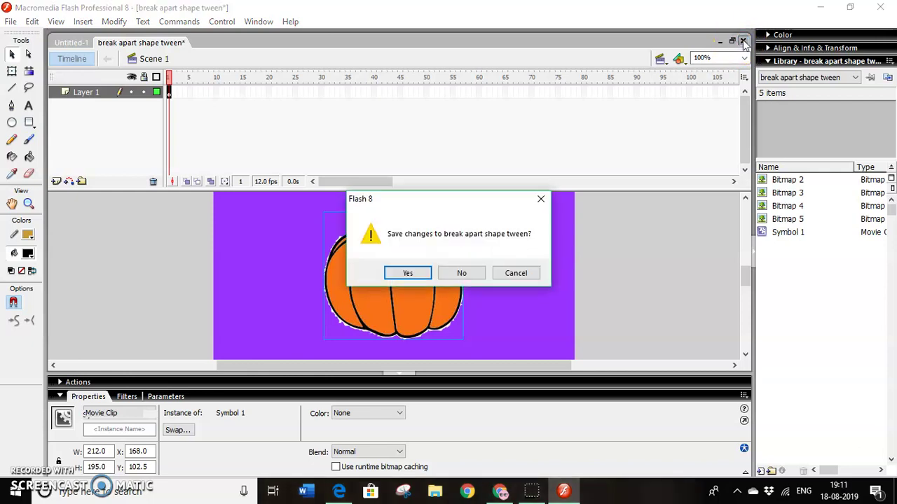
Close the break apart shape tween document without saving its changes
{"action": "left_click", "coordinate": [460, 273]}
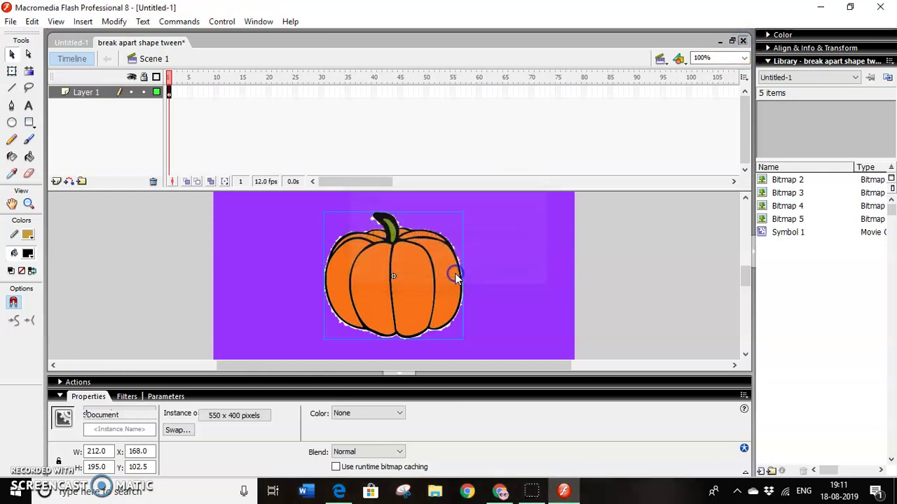
{"action": "right_click", "coordinate": [421, 264]}
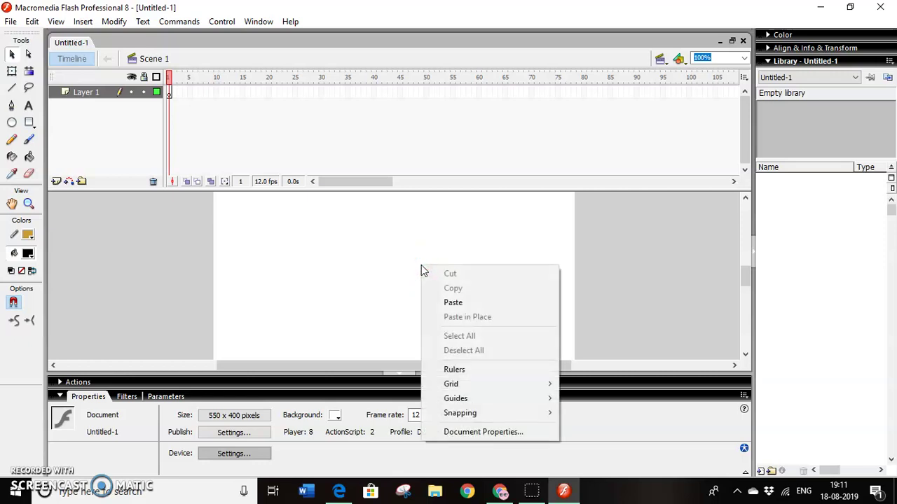
{"action": "left_click", "coordinate": [415, 283]}
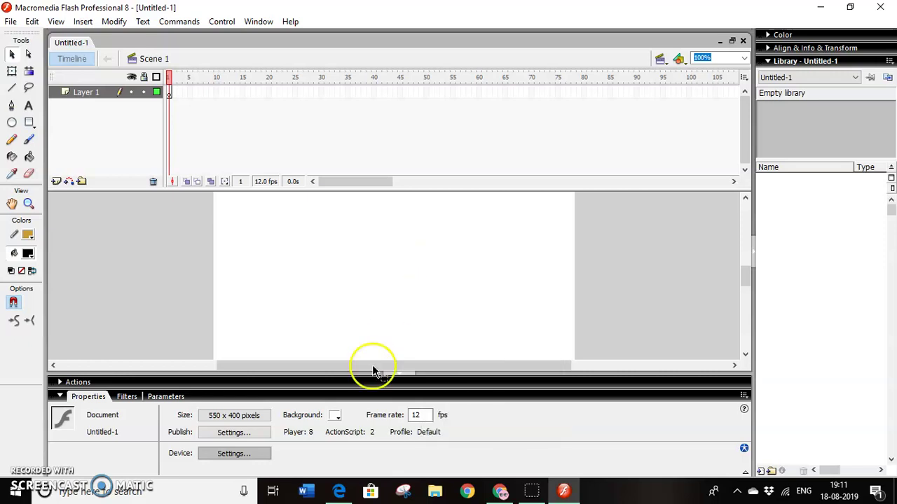
Set the document background to purple and collapse the panels below the stage for more room
{"action": "left_click", "coordinate": [335, 418]}
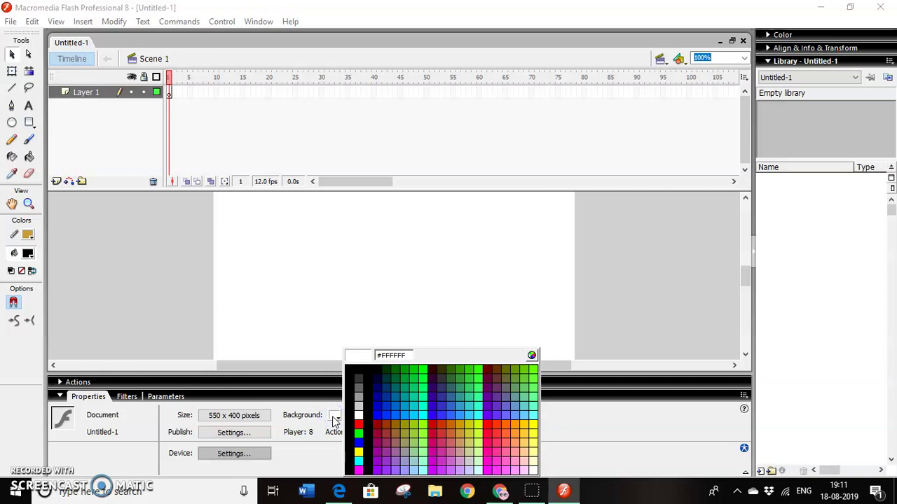
{"action": "left_click", "coordinate": [390, 466]}
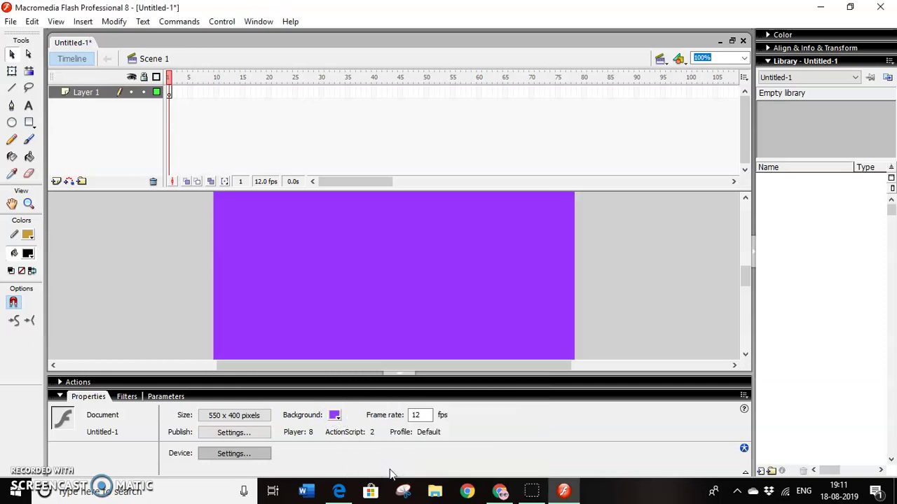
{"action": "left_click", "coordinate": [394, 372]}
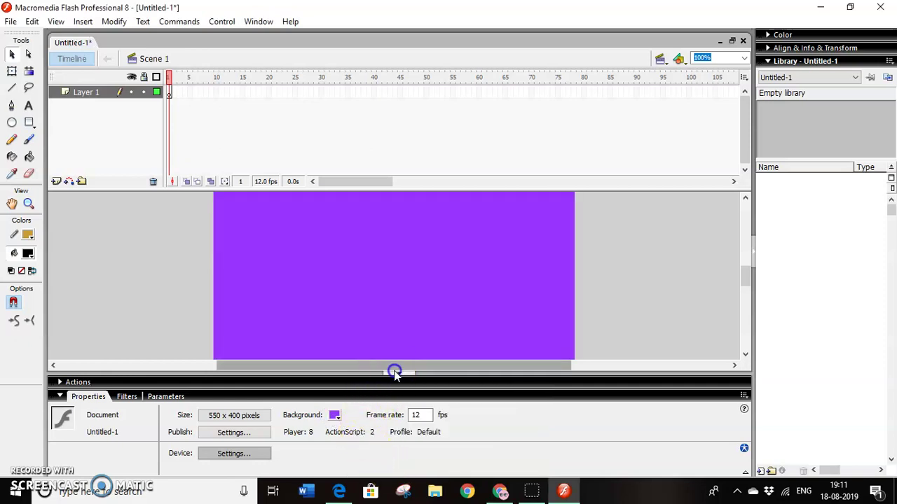
{"action": "left_click", "coordinate": [395, 374]}
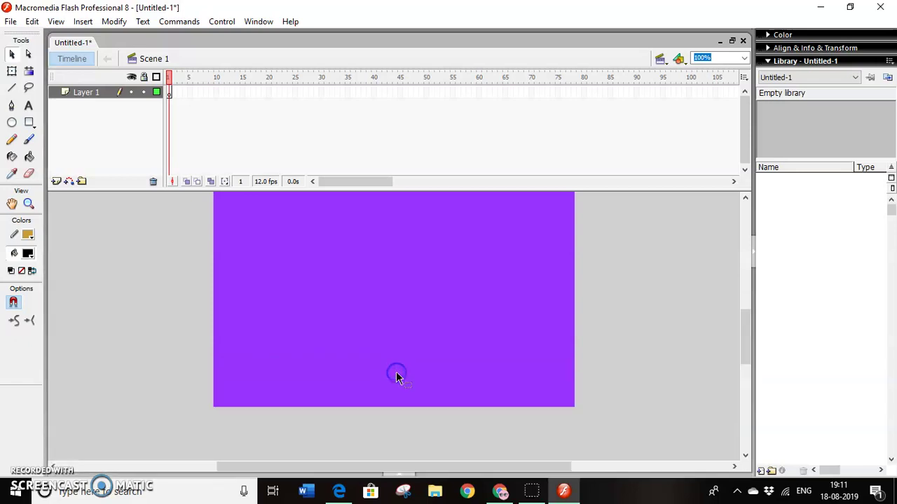
Switch to Chrome and copy the previewed orange pumpkin image from the pumpkin clipart results
{"action": "left_click", "coordinate": [501, 494]}
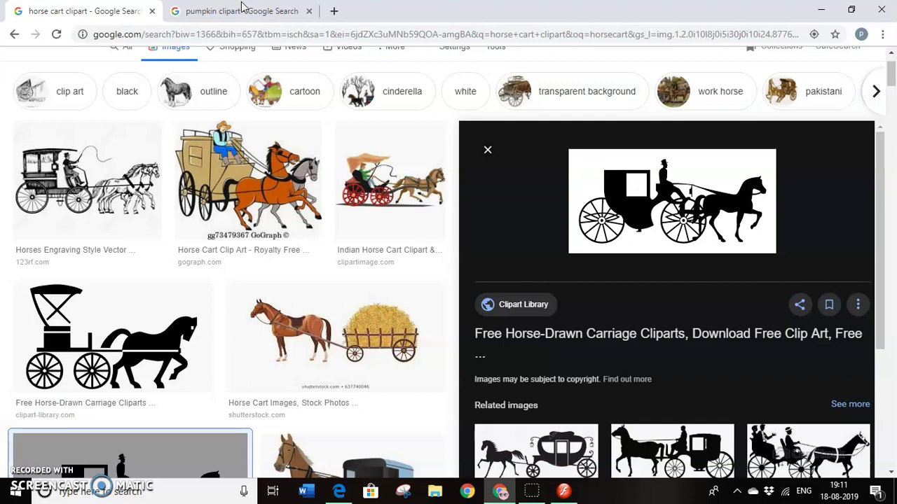
{"action": "left_click", "coordinate": [241, 7]}
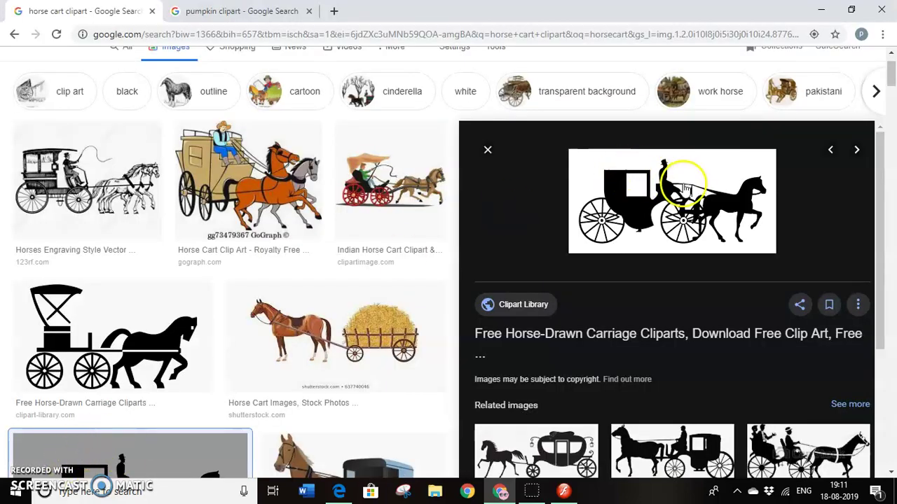
{"action": "left_click", "coordinate": [250, 13]}
{"action": "left_click", "coordinate": [673, 270]}
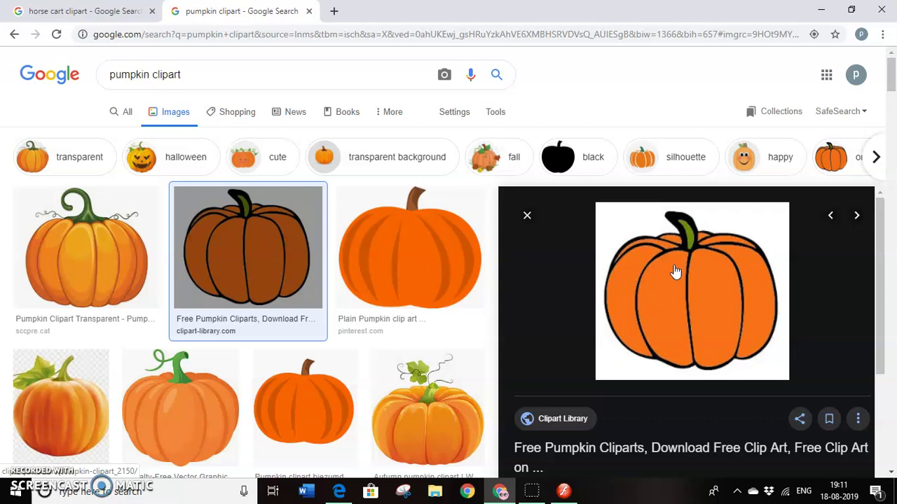
{"action": "right_click", "coordinate": [675, 272]}
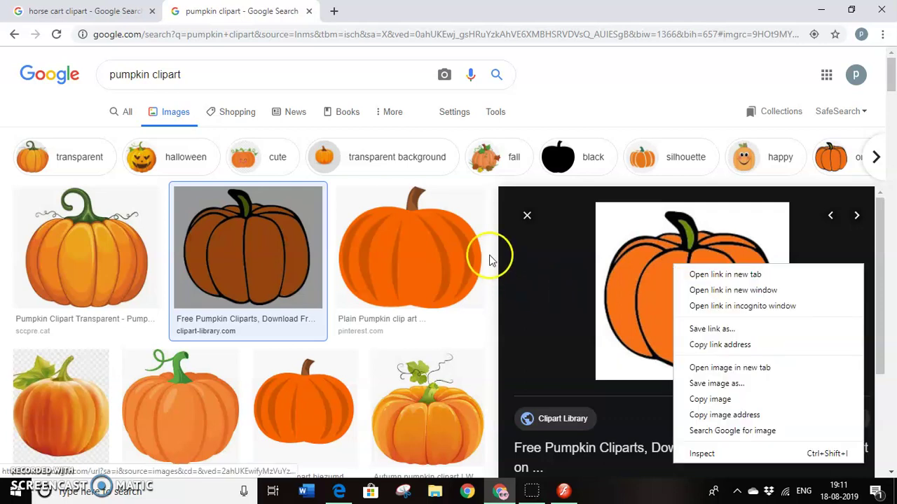
{"action": "left_click", "coordinate": [699, 399]}
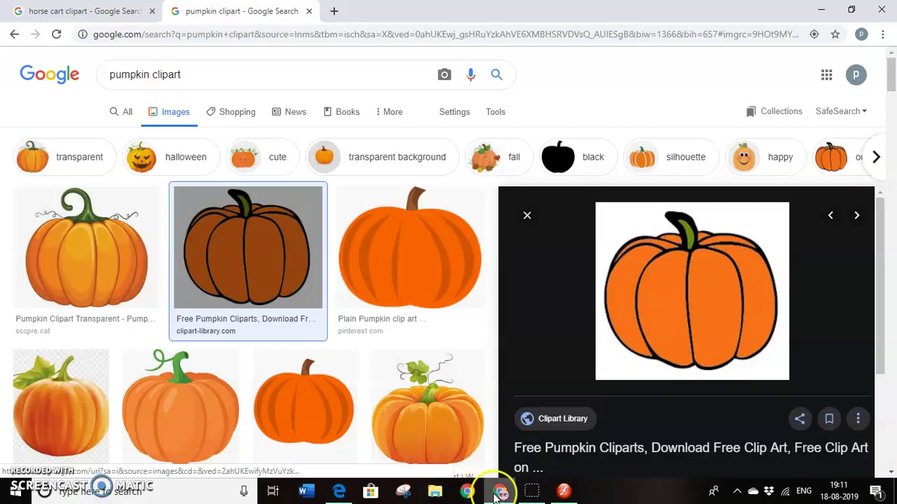
Return to Flash, paste the pumpkin image onto the stage and break it apart
{"action": "left_click", "coordinate": [561, 493]}
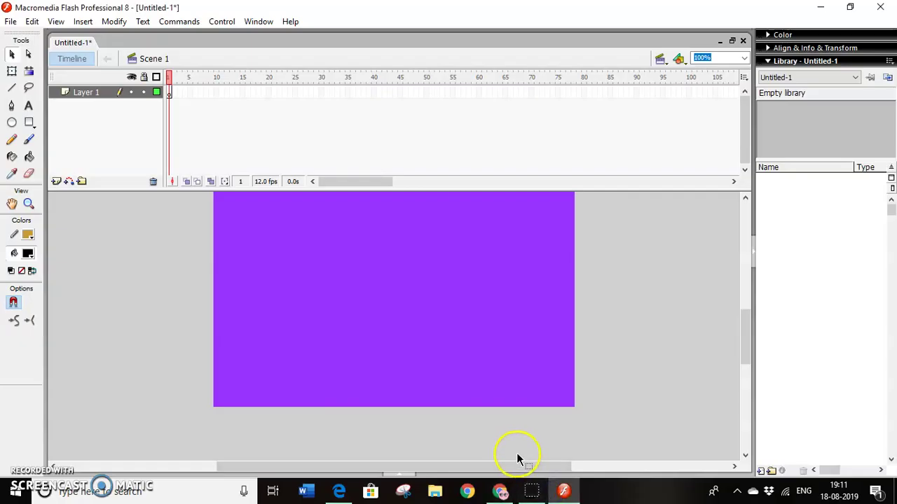
{"action": "left_click", "coordinate": [387, 298]}
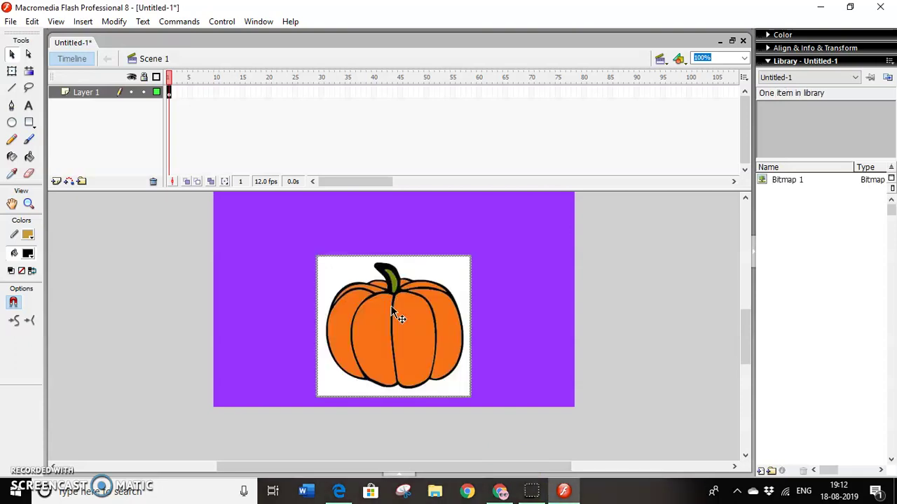
{"action": "right_click", "coordinate": [393, 300]}
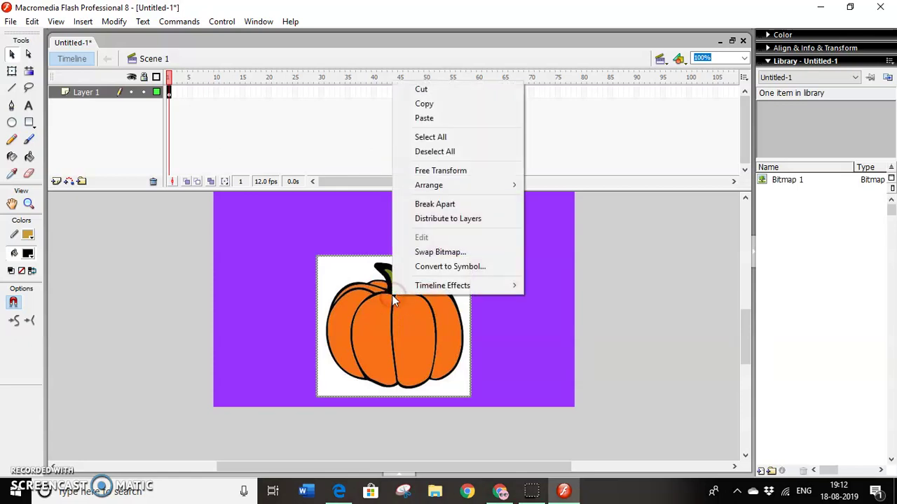
{"action": "left_click", "coordinate": [440, 204]}
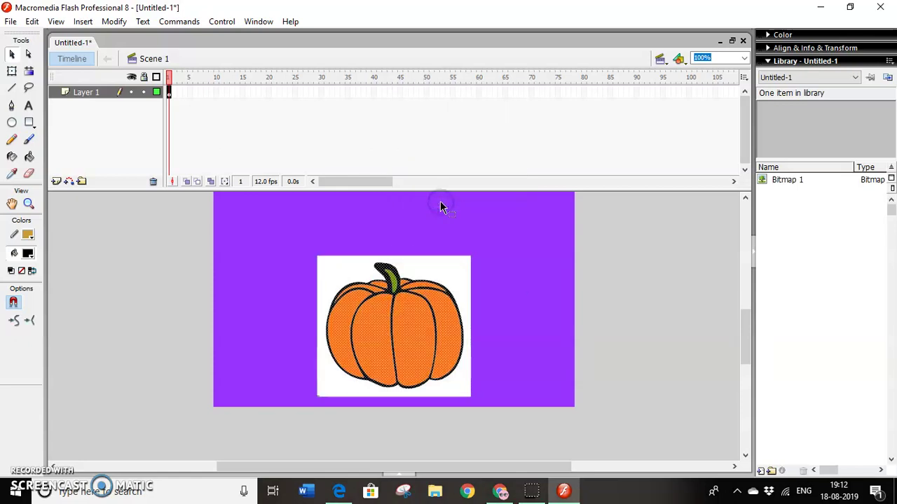
Activate the Lasso's Magic Wand and set its threshold to 10
{"action": "left_click", "coordinate": [29, 88]}
{"action": "left_click", "coordinate": [13, 302]}
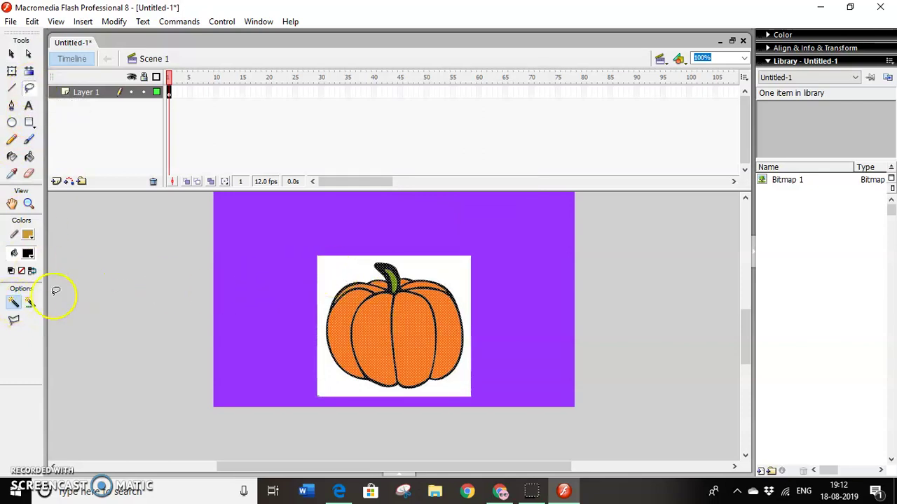
{"action": "left_click", "coordinate": [31, 303]}
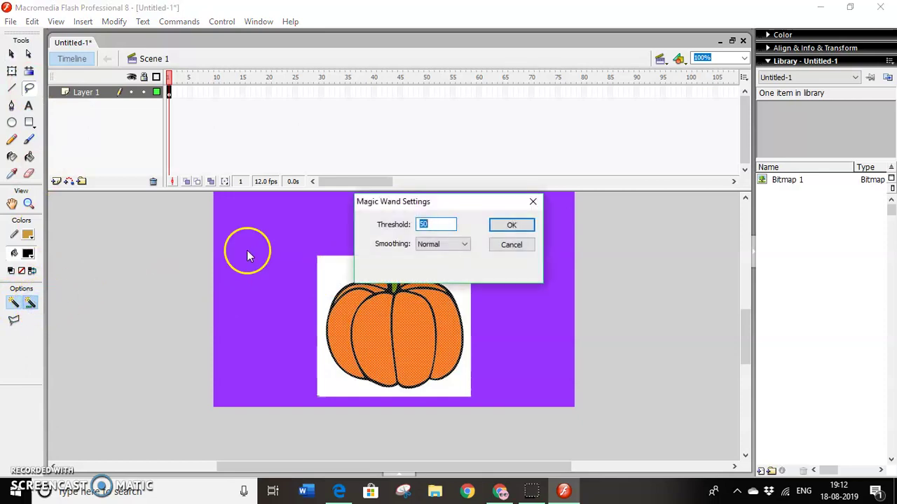
{"action": "type", "text": "10"}
{"action": "key", "text": "Return"}
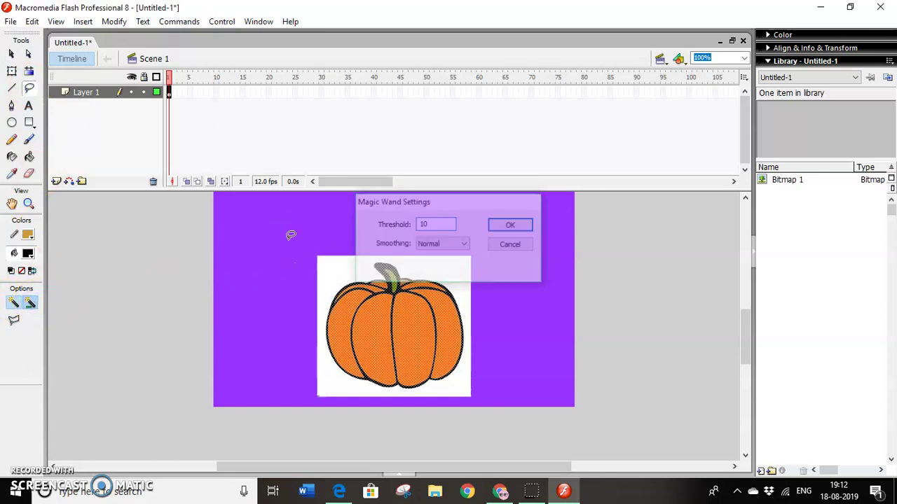
Select the white background around the pumpkin with the Magic Wand and remove it
{"action": "left_click", "coordinate": [332, 268]}
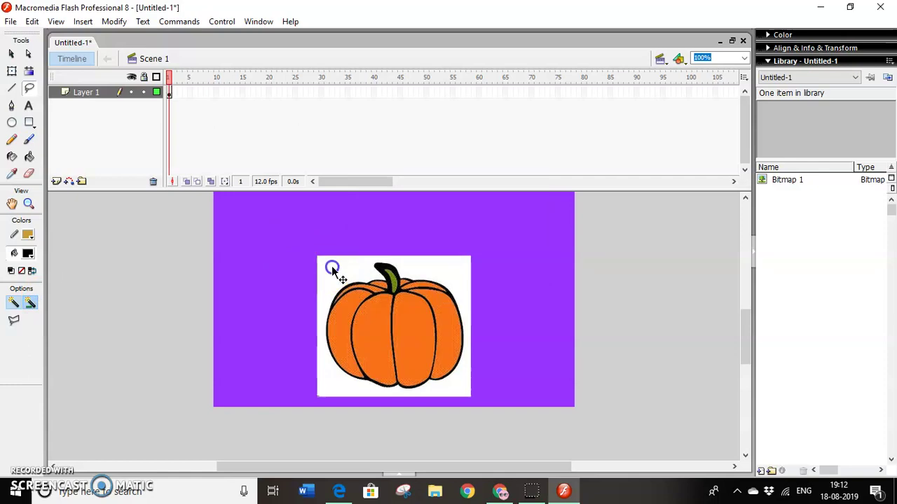
{"action": "left_click", "coordinate": [332, 269]}
{"action": "left_click", "coordinate": [315, 260]}
{"action": "left_click_drag", "start_coordinate": [328, 267], "coordinate": [291, 269]}
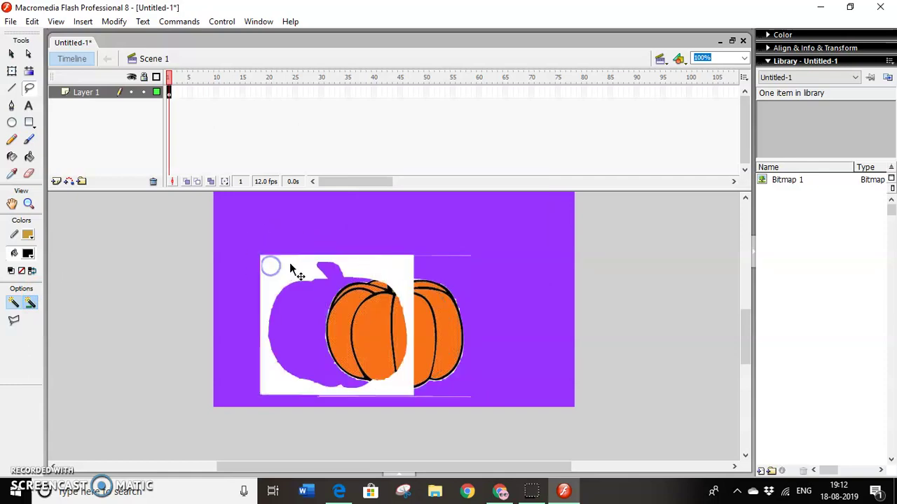
{"action": "key", "text": "ctrl+z"}
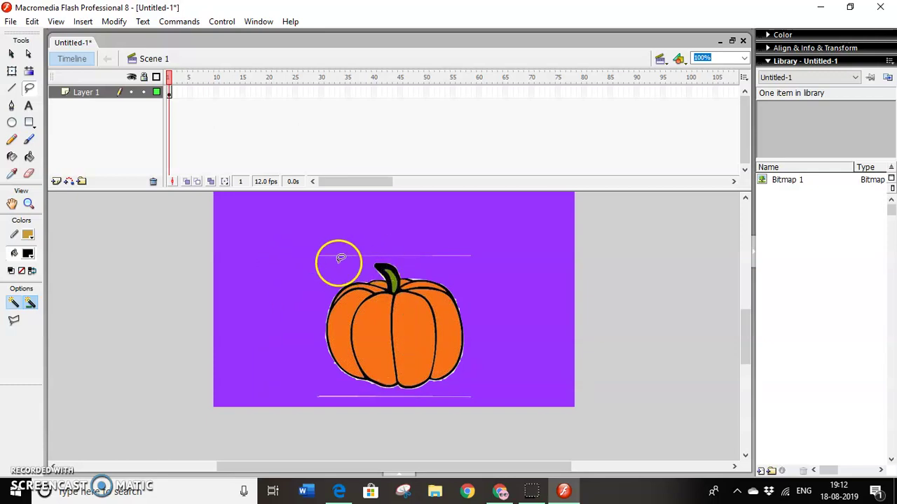
Try to select the leftover white line above the pumpkin with the Lasso and Magic Wand
{"action": "left_click", "coordinate": [315, 262]}
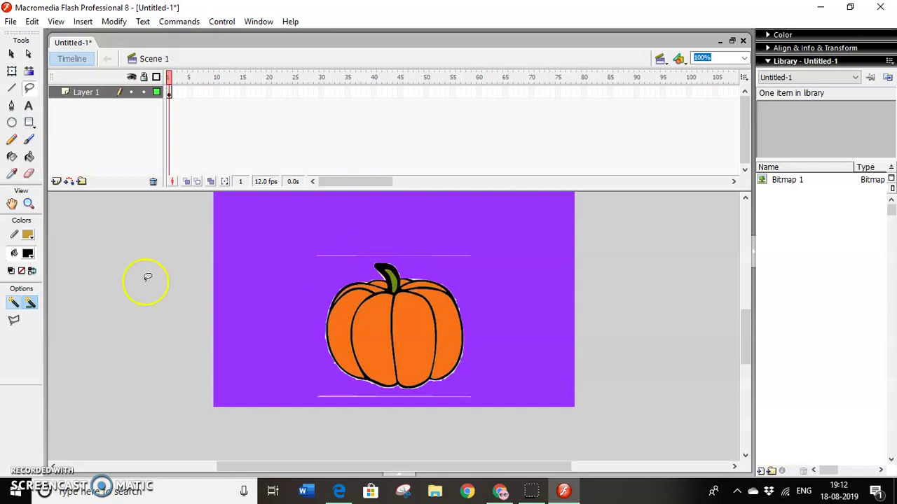
{"action": "left_click", "coordinate": [26, 84]}
{"action": "left_click", "coordinate": [311, 261]}
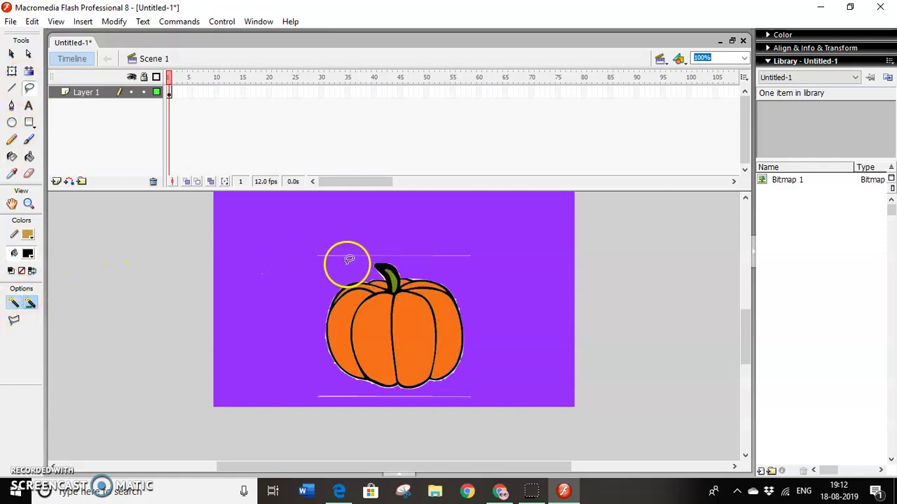
{"action": "left_click", "coordinate": [14, 304]}
{"action": "mouse_move", "coordinate": [309, 270]}
{"action": "left_mouse_down"}
{"action": "mouse_move", "coordinate": [353, 258]}
{"action": "mouse_move", "coordinate": [316, 262]}
{"action": "left_mouse_up"}
Enclose the leftover white line above the pumpkin with the Lasso's polygon mode and delete it
{"action": "left_click", "coordinate": [13, 320]}
{"action": "left_click", "coordinate": [317, 264]}
{"action": "left_click", "coordinate": [356, 260]}
{"action": "left_click", "coordinate": [406, 259]}
{"action": "left_click", "coordinate": [478, 261]}
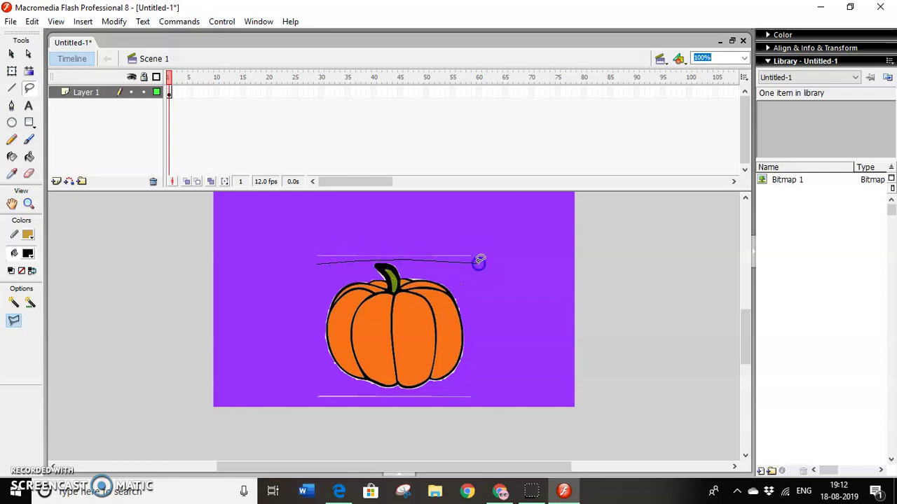
{"action": "left_click", "coordinate": [479, 246]}
{"action": "left_click", "coordinate": [344, 243]}
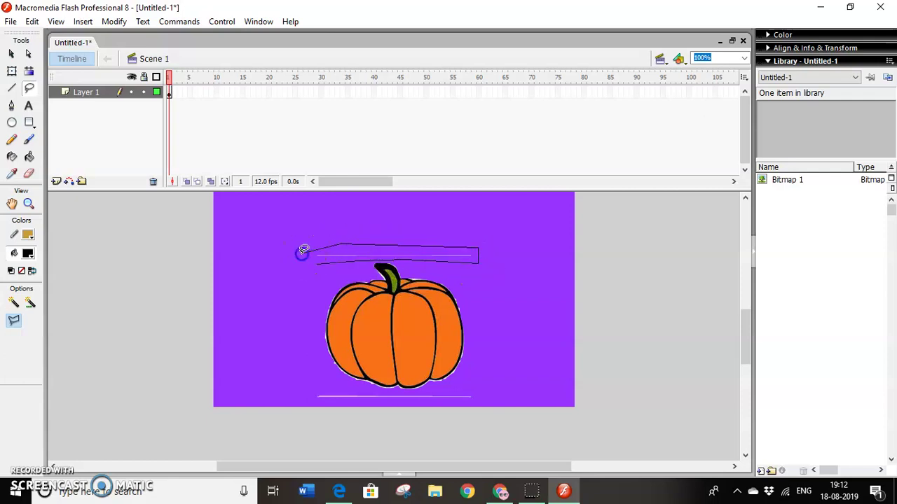
{"action": "double_click", "coordinate": [318, 262]}
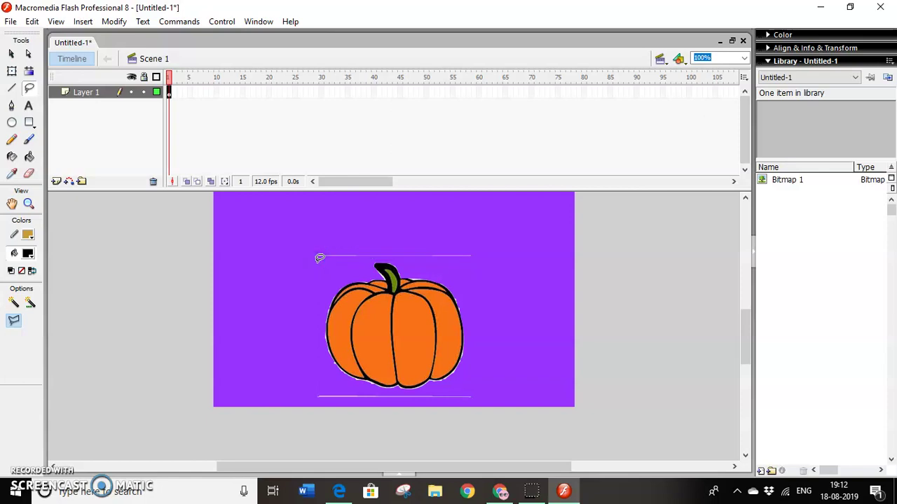
{"action": "left_click", "coordinate": [347, 321]}
Enclose the leftover white line below the pumpkin with a polygon selection and delete it
{"action": "left_click", "coordinate": [323, 387]}
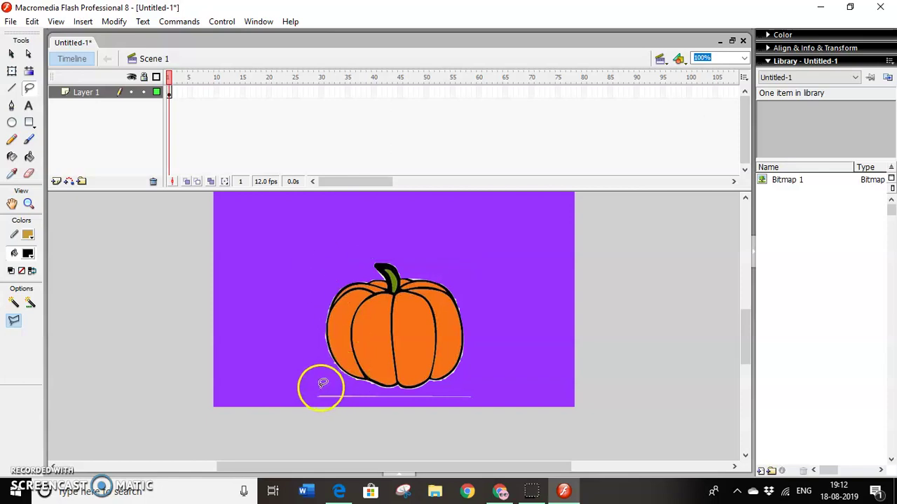
{"action": "left_click", "coordinate": [412, 386]}
{"action": "left_click", "coordinate": [491, 382]}
{"action": "left_click", "coordinate": [489, 399]}
{"action": "left_click", "coordinate": [336, 405]}
{"action": "left_click", "coordinate": [299, 403]}
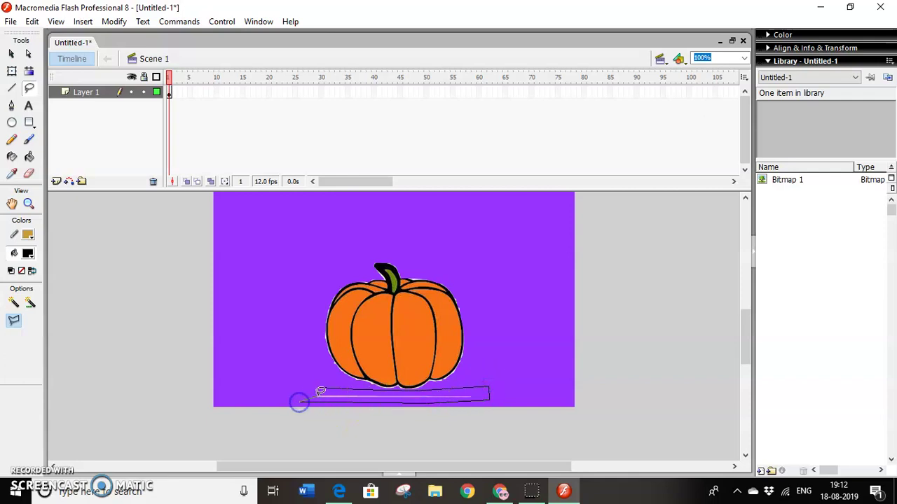
{"action": "double_click", "coordinate": [325, 381]}
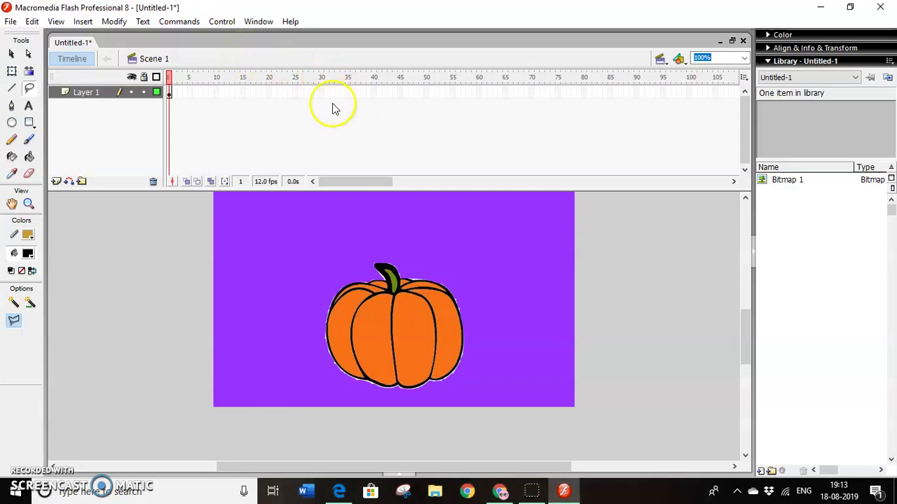
Show the alignment options and convert the cleaned pumpkin into a movie clip symbol named pumpkin
{"action": "left_click", "coordinate": [808, 48]}
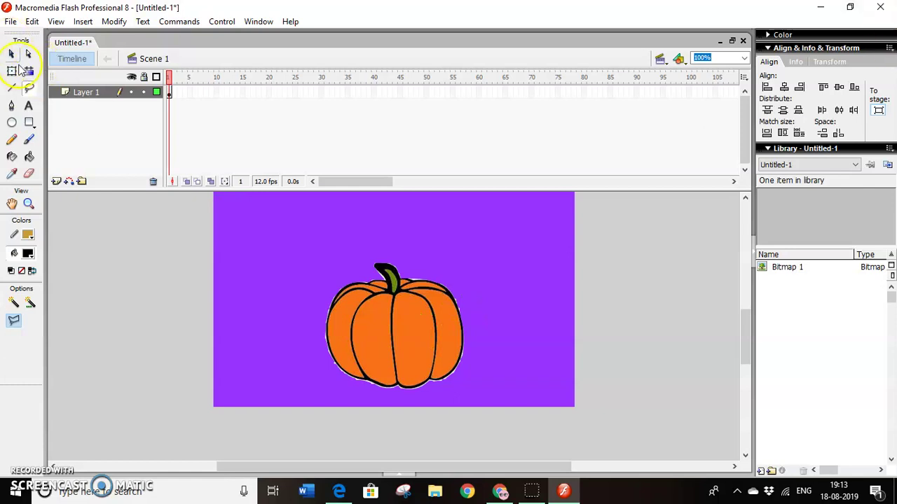
{"action": "left_click", "coordinate": [11, 54]}
{"action": "right_click", "coordinate": [395, 317]}
{"action": "left_click", "coordinate": [424, 278]}
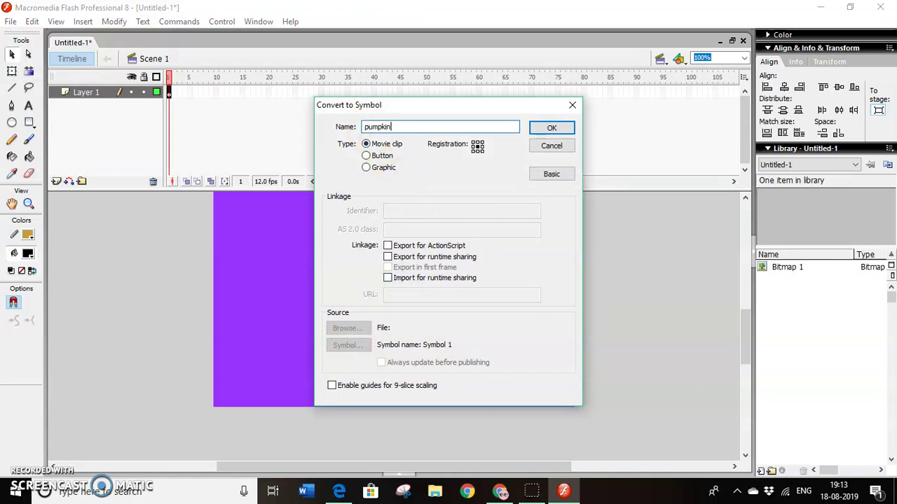
{"action": "left_click", "coordinate": [552, 130]}
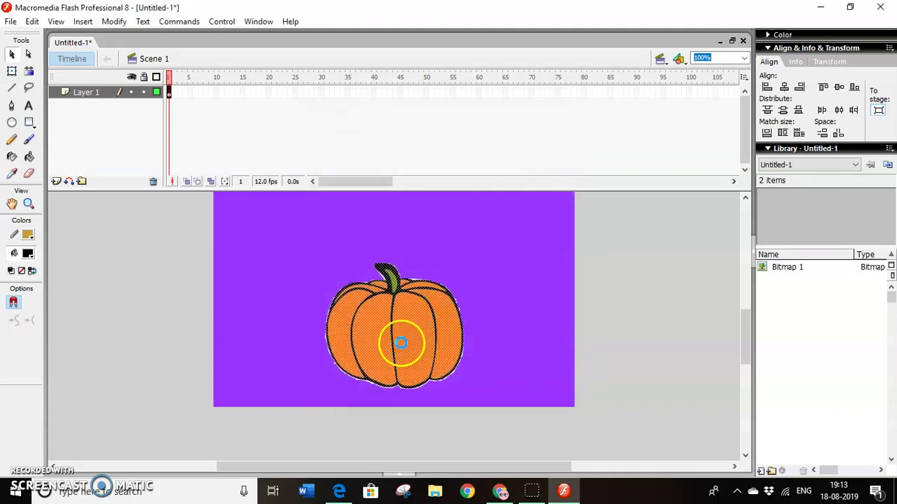
Move the pumpkin up and centre it on the stage horizontally and vertically
{"action": "left_click_drag", "start_coordinate": [400, 341], "coordinate": [399, 306]}
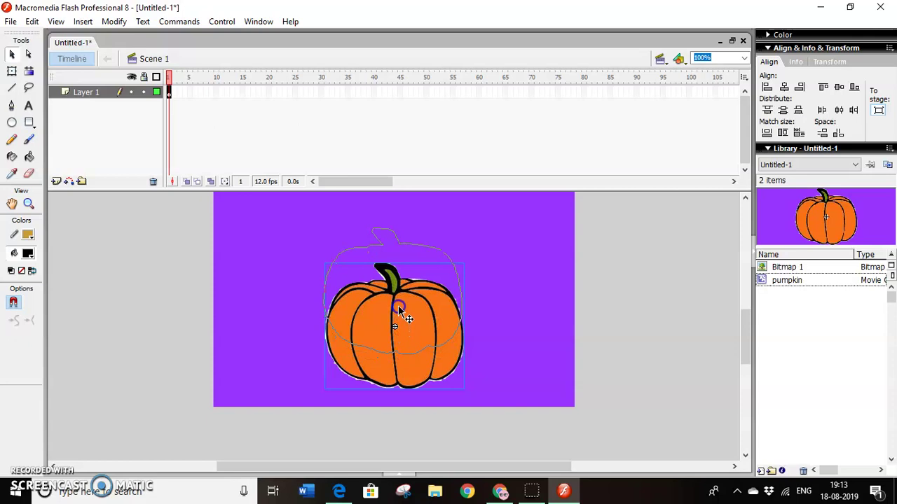
{"action": "left_click", "coordinate": [784, 86]}
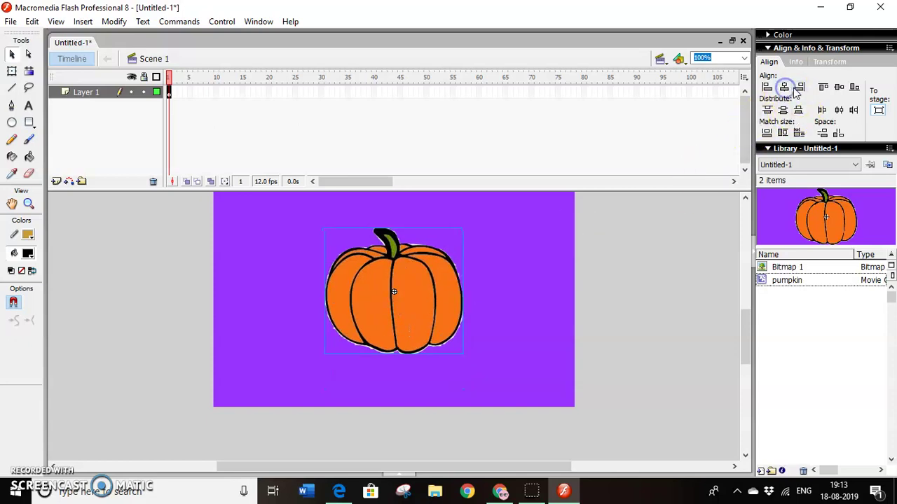
{"action": "left_click", "coordinate": [839, 87]}
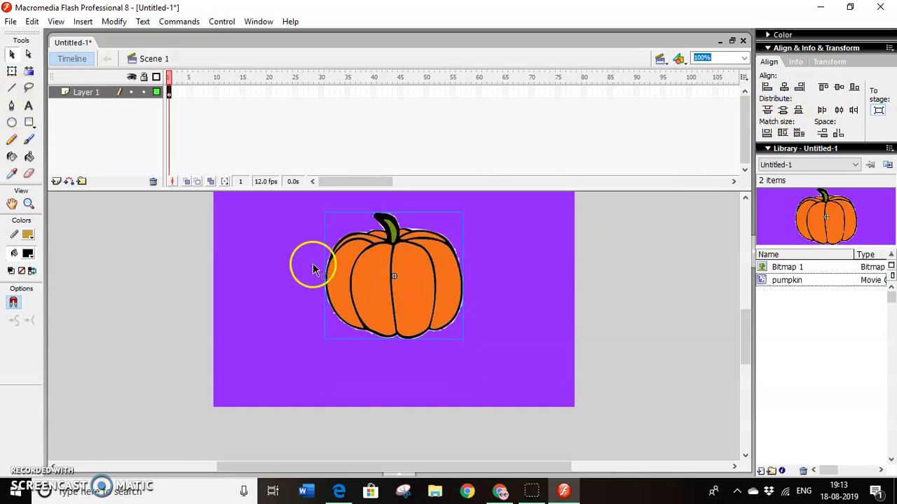
Inside the pumpkin symbol, insert a keyframe at frame 30 and delete the pumpkin artwork from it
{"action": "double_click", "coordinate": [384, 309]}
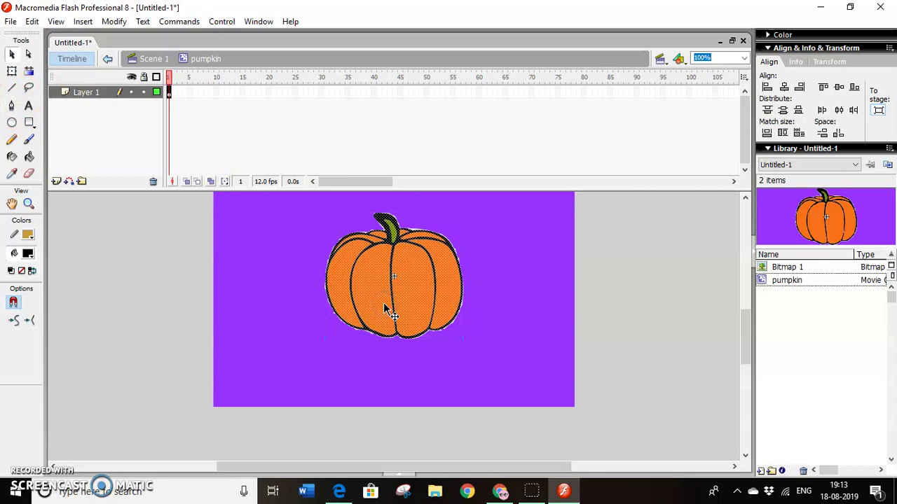
{"action": "left_click", "coordinate": [322, 92]}
{"action": "right_click", "coordinate": [322, 91]}
{"action": "left_click", "coordinate": [368, 153]}
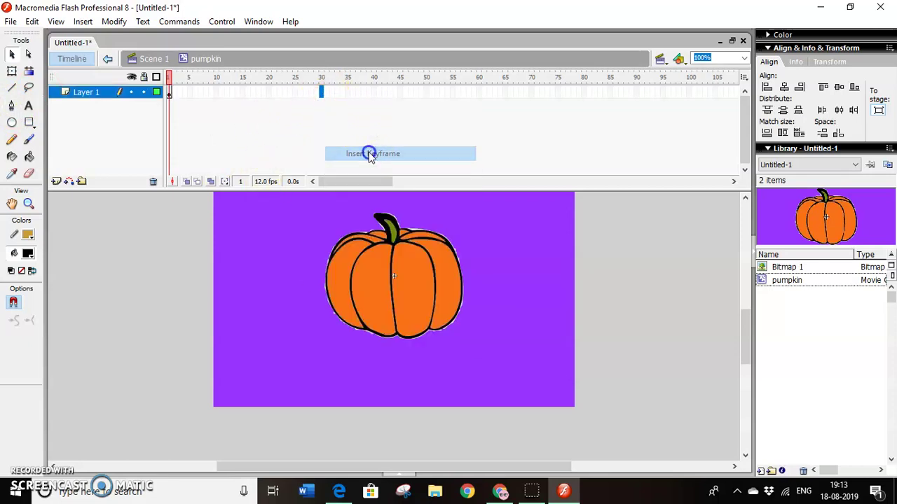
{"action": "left_click", "coordinate": [377, 269]}
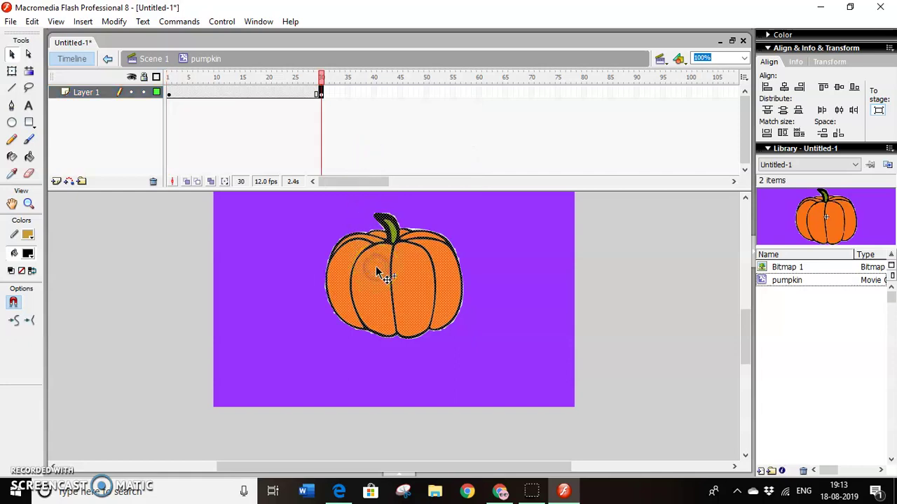
{"action": "key", "text": "Delete"}
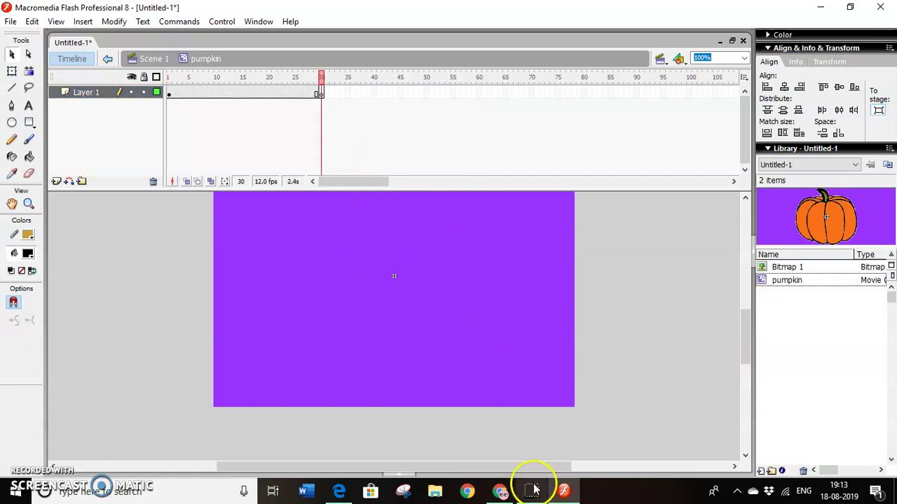
Copy the black horse-drawn carriage image from the browser's horse cart clipart results and paste it into frame 30 in Flash
{"action": "left_click", "coordinate": [501, 492]}
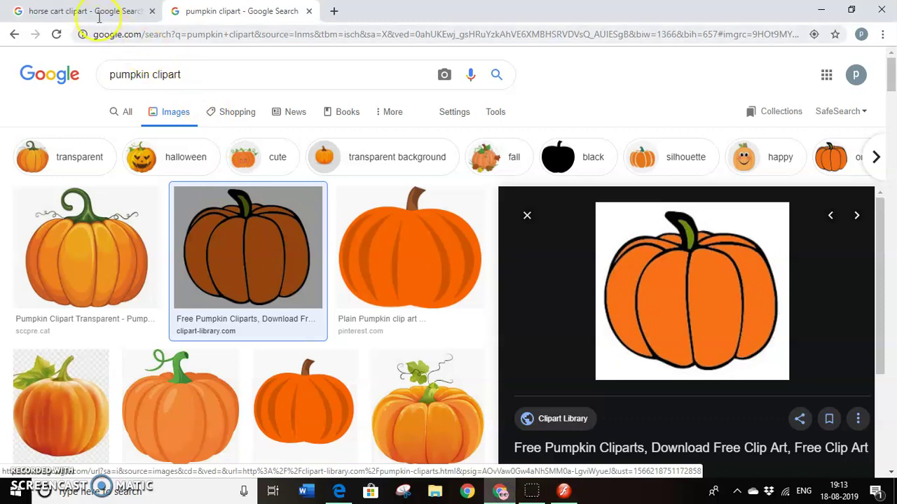
{"action": "left_click", "coordinate": [70, 14]}
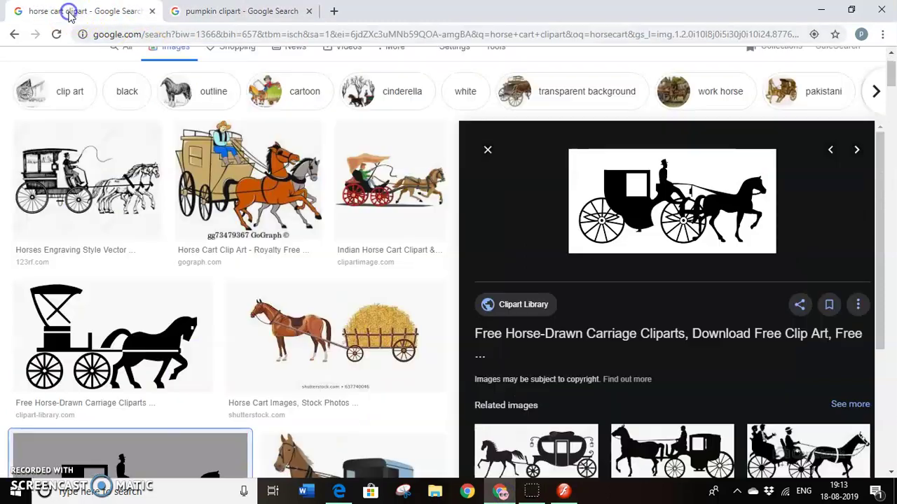
{"action": "right_click", "coordinate": [609, 188]}
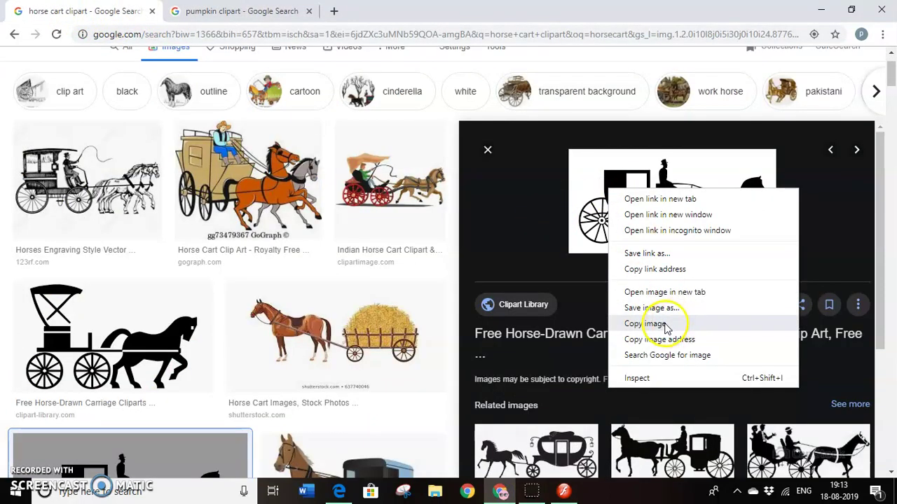
{"action": "left_click", "coordinate": [661, 323]}
{"action": "left_click", "coordinate": [563, 492]}
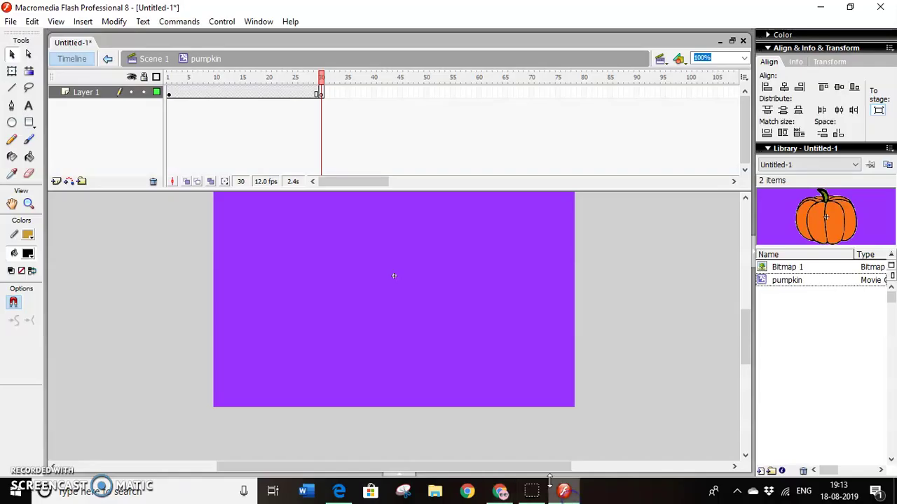
{"action": "key", "text": "ctrl+v"}
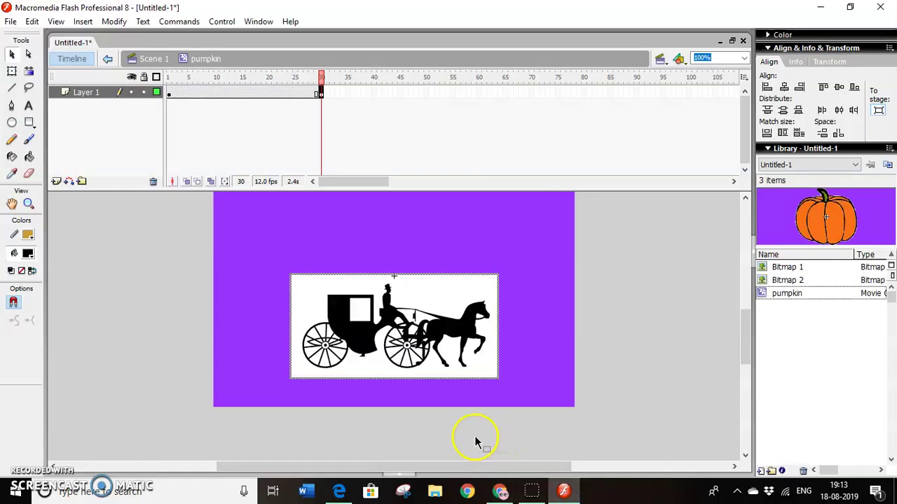
Break the carriage bitmap apart and set the Lasso's Magic Wand threshold to 5
{"action": "right_click", "coordinate": [411, 283]}
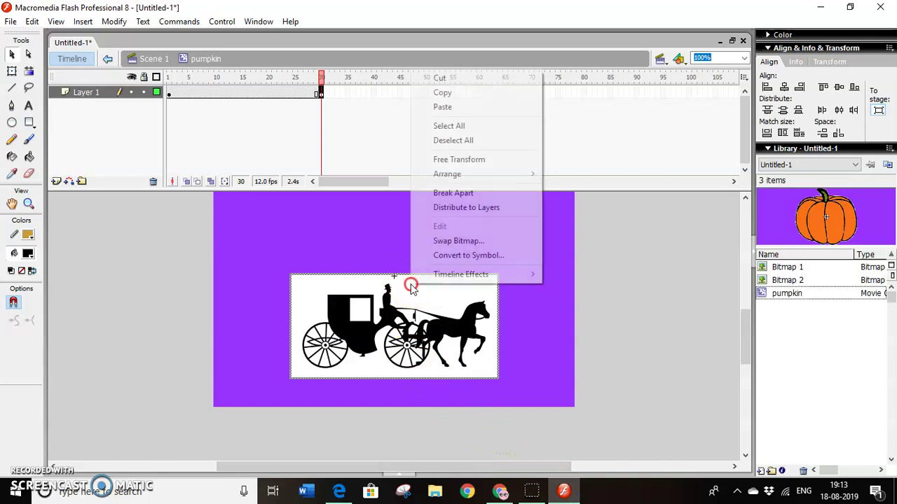
{"action": "left_click", "coordinate": [452, 192]}
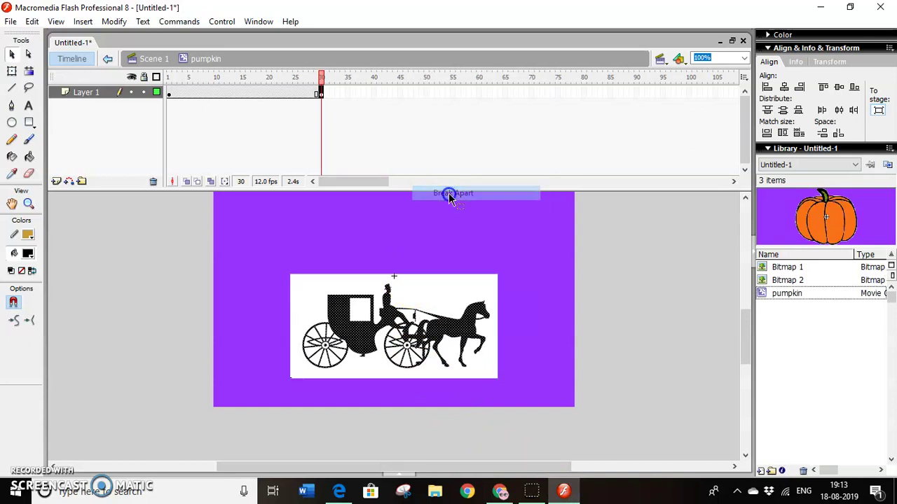
{"action": "left_click", "coordinate": [29, 88]}
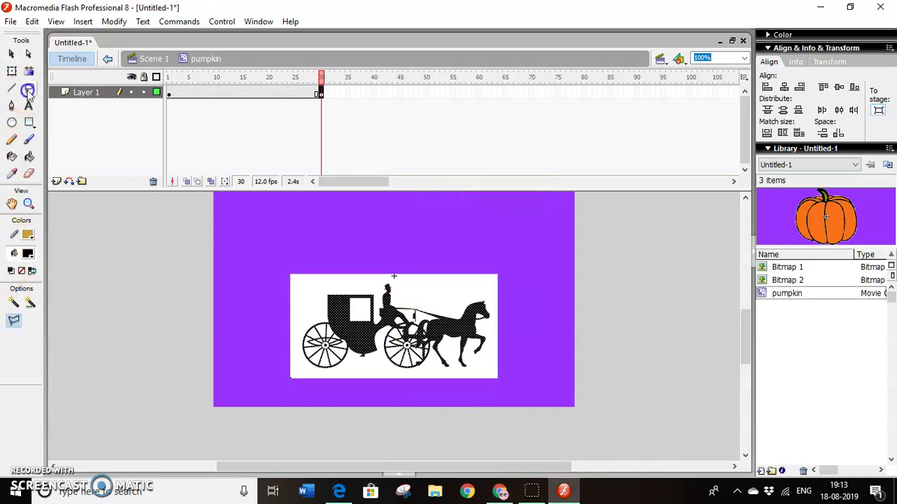
{"action": "left_click", "coordinate": [29, 302]}
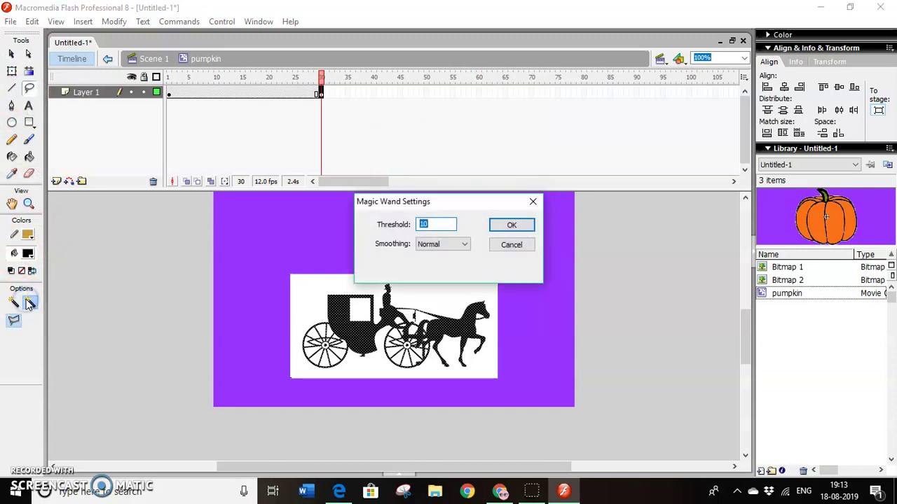
{"action": "type", "text": "5"}
{"action": "key", "text": "Return"}
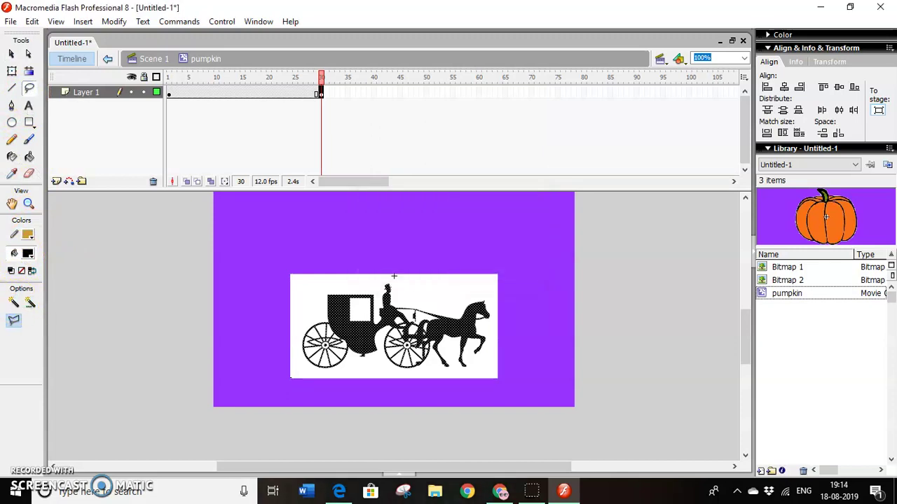
Select the white background around the carriage with the Magic Wand and remove it from the artwork
{"action": "left_click", "coordinate": [11, 302]}
{"action": "left_click", "coordinate": [421, 281]}
{"action": "left_click", "coordinate": [421, 280]}
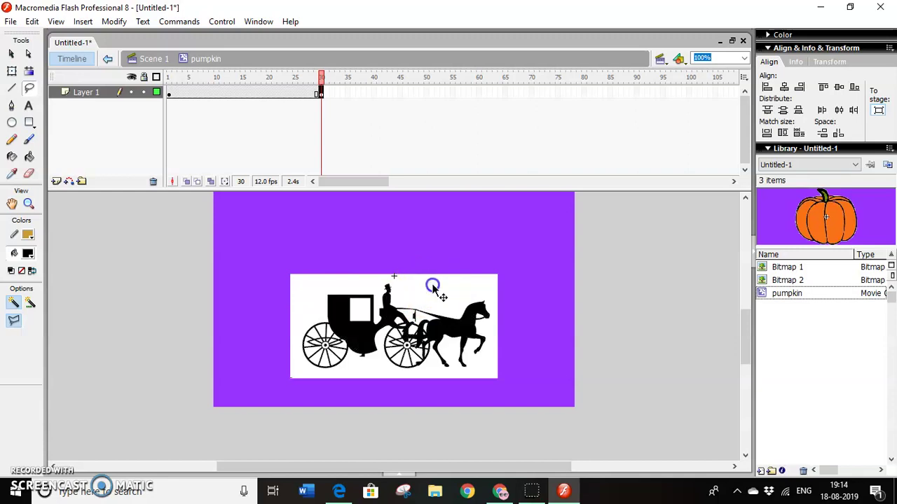
{"action": "left_click_drag", "start_coordinate": [433, 288], "coordinate": [439, 247]}
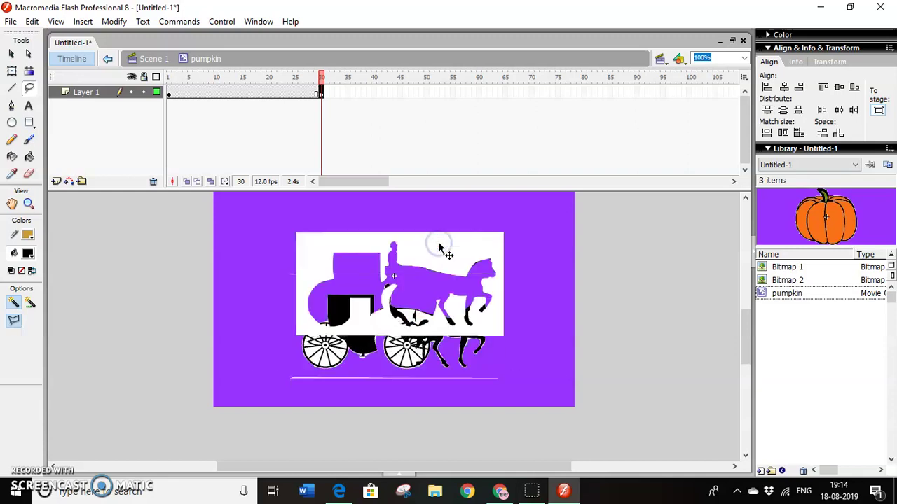
Enclose the leftover white line above the carriage with the Lasso's polygon mode and delete it
{"action": "left_click", "coordinate": [285, 287]}
{"action": "mouse_move", "coordinate": [357, 277]}
{"action": "left_mouse_down"}
{"action": "mouse_move", "coordinate": [516, 285]}
{"action": "mouse_move", "coordinate": [513, 264]}
{"action": "mouse_move", "coordinate": [418, 245]}
{"action": "left_mouse_up"}
{"action": "left_click", "coordinate": [285, 280]}
{"action": "double_click", "coordinate": [286, 285]}
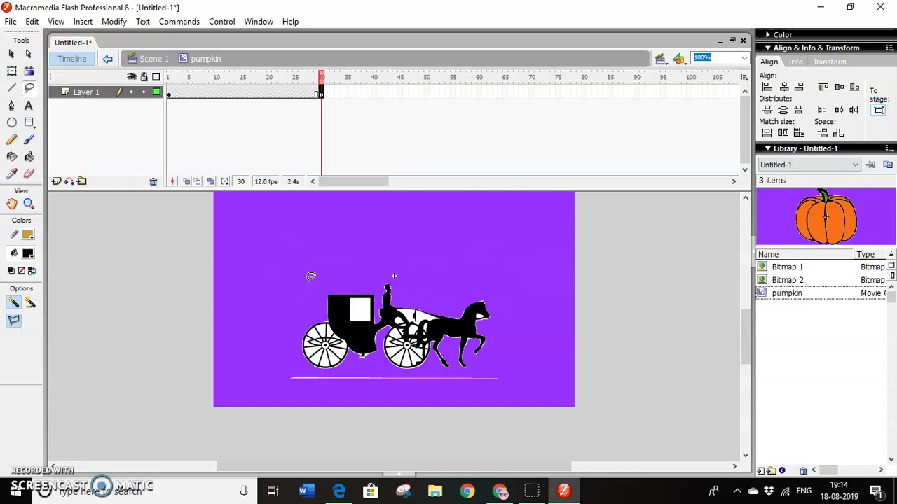
Enclose the leftover white line below the carriage with a polygon selection and delete it
{"action": "left_click", "coordinate": [286, 371]}
{"action": "left_click", "coordinate": [342, 369]}
{"action": "left_click", "coordinate": [380, 372]}
{"action": "left_click", "coordinate": [497, 372]}
{"action": "left_click", "coordinate": [509, 390]}
{"action": "left_click", "coordinate": [305, 385]}
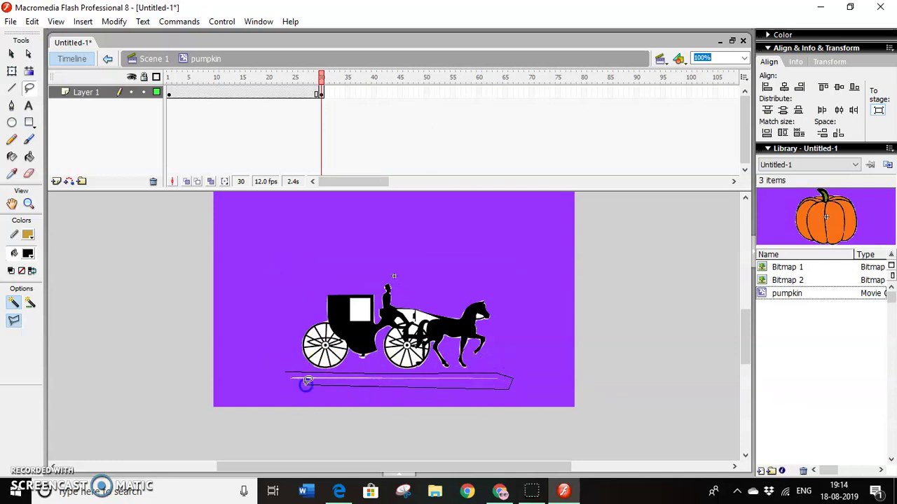
{"action": "left_click", "coordinate": [286, 370]}
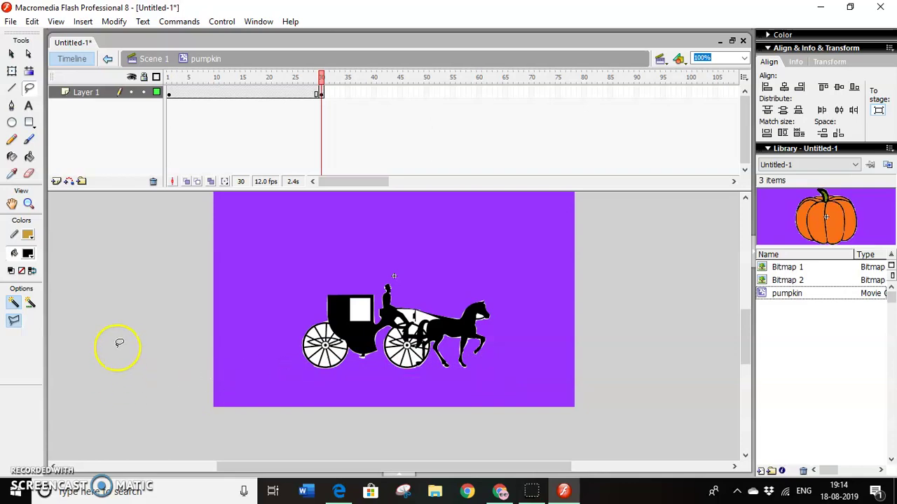
Set the Magic Wand threshold to 15 and delete the white area inside the carriage window
{"action": "left_click", "coordinate": [28, 204]}
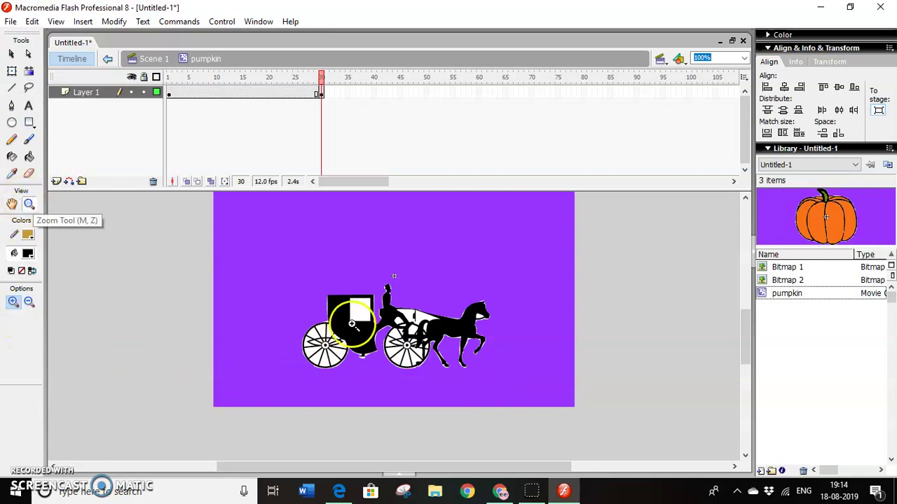
{"action": "left_click", "coordinate": [358, 311]}
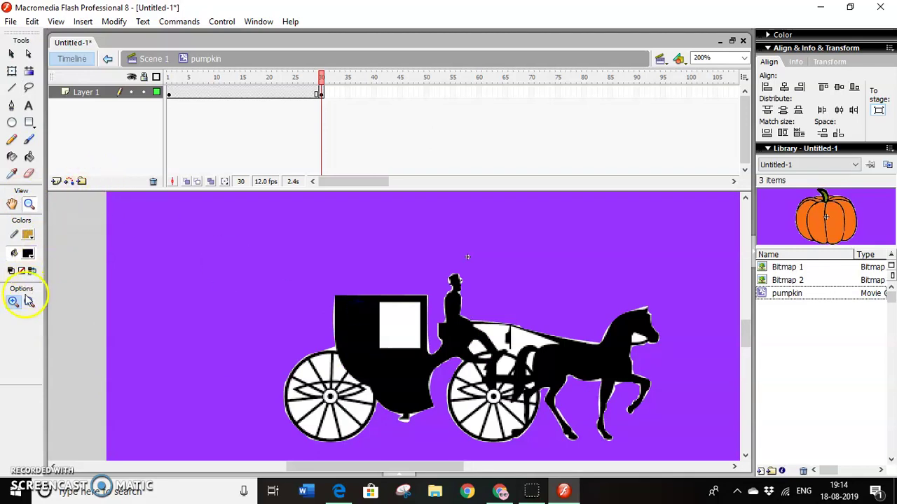
{"action": "left_click", "coordinate": [29, 89]}
{"action": "left_click", "coordinate": [30, 303]}
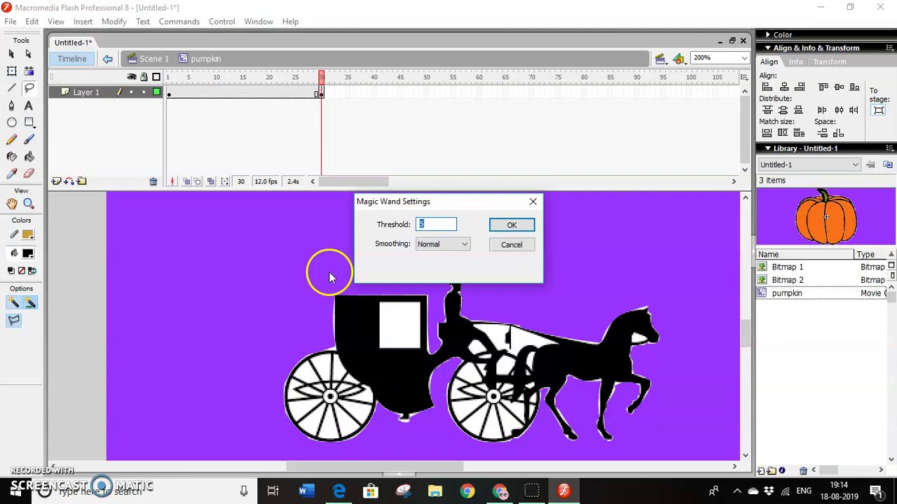
{"action": "key", "text": "Return"}
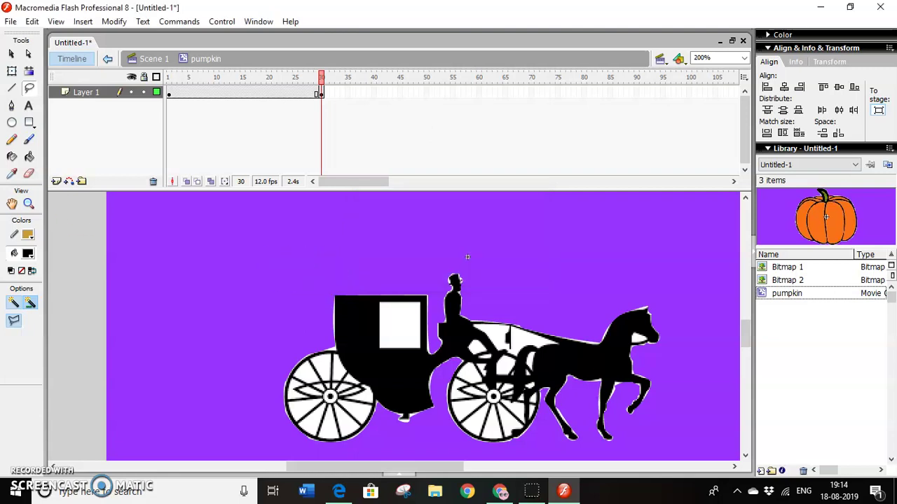
{"action": "left_click", "coordinate": [400, 321]}
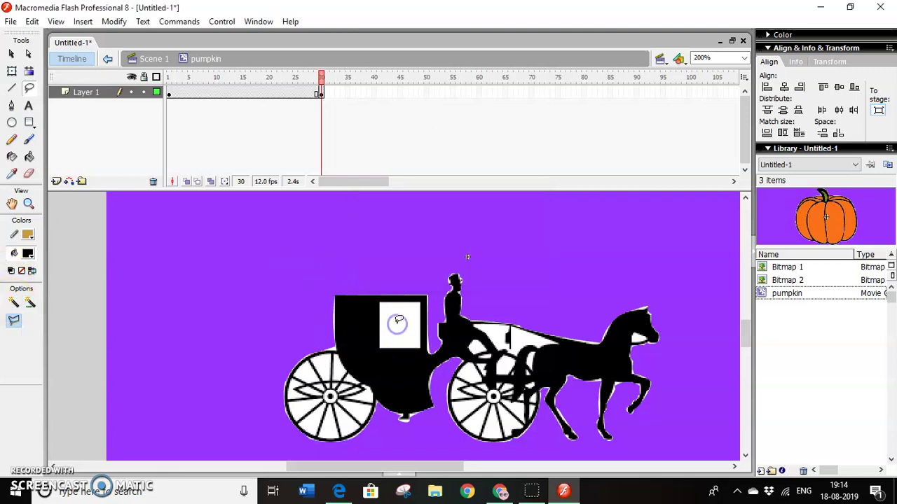
{"action": "left_click", "coordinate": [13, 302]}
{"action": "left_click", "coordinate": [389, 322]}
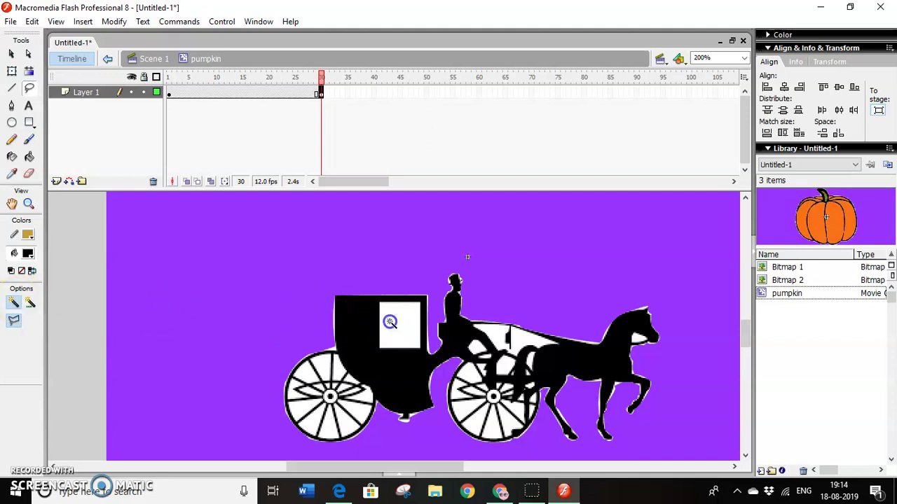
{"action": "key", "text": "Delete"}
Delete the white area beneath the reins and the larger white gaps between the spokes of both wheels with the Magic Wand
{"action": "left_click", "coordinate": [498, 336]}
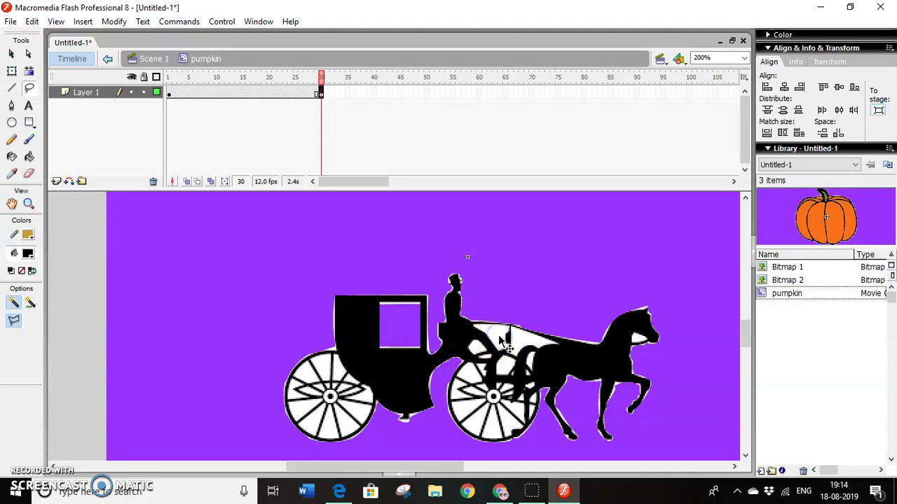
{"action": "key", "text": "Delete"}
{"action": "left_click", "coordinate": [328, 425]}
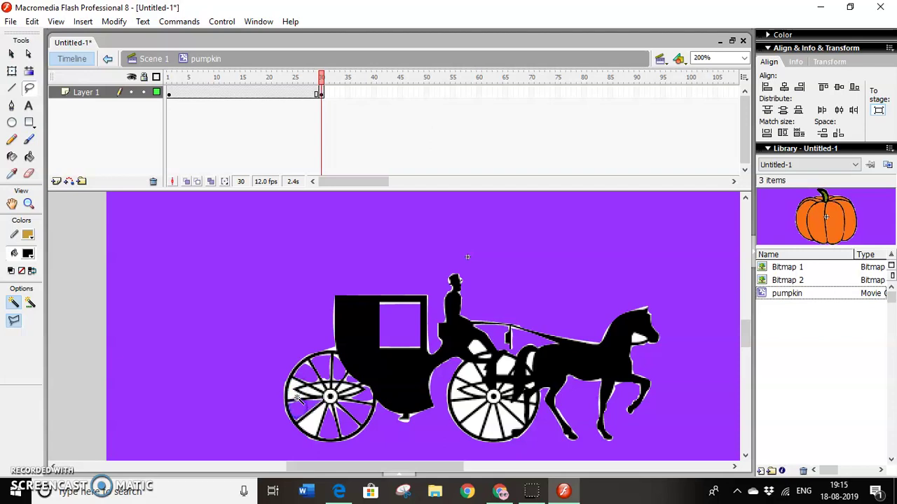
{"action": "left_click", "coordinate": [318, 416]}
{"action": "left_click", "coordinate": [456, 416]}
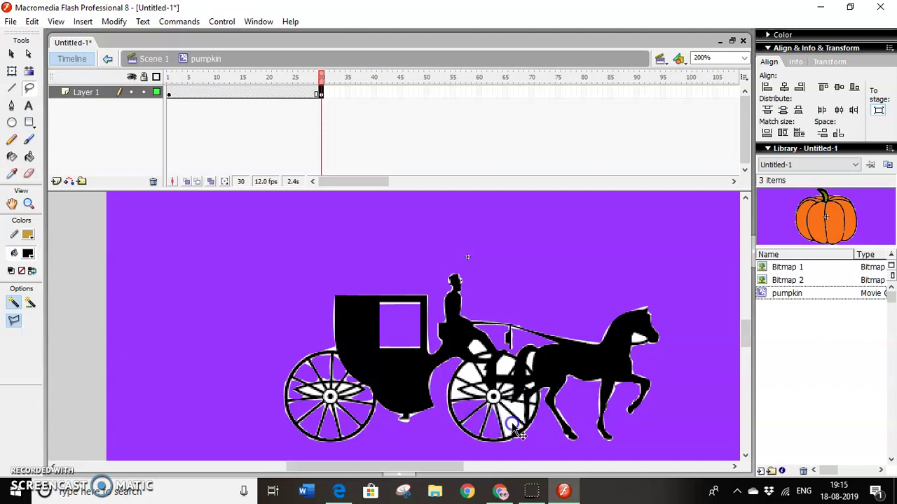
{"action": "left_click", "coordinate": [502, 363]}
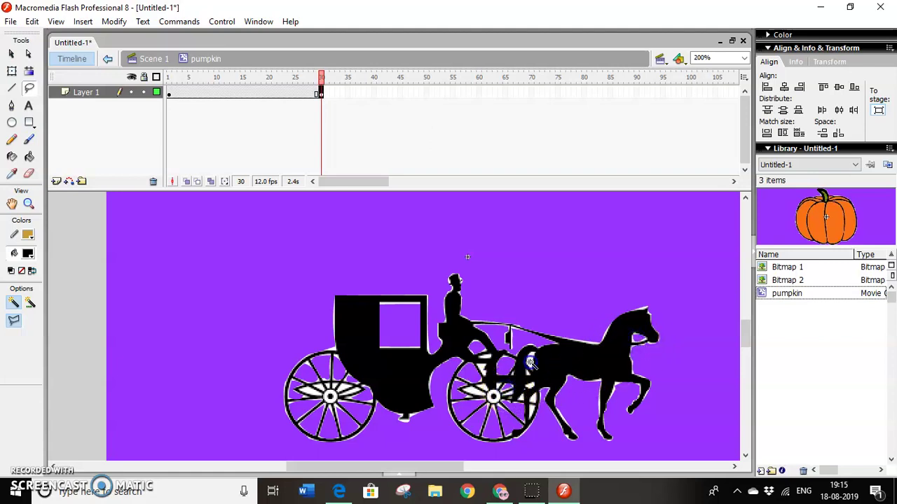
Try to delete the remaining white gaps between the front wheel and the horse's hind legs, and undo the deletion
{"action": "left_click", "coordinate": [532, 398]}
{"action": "left_click", "coordinate": [533, 414]}
{"action": "key", "text": "Delete"}
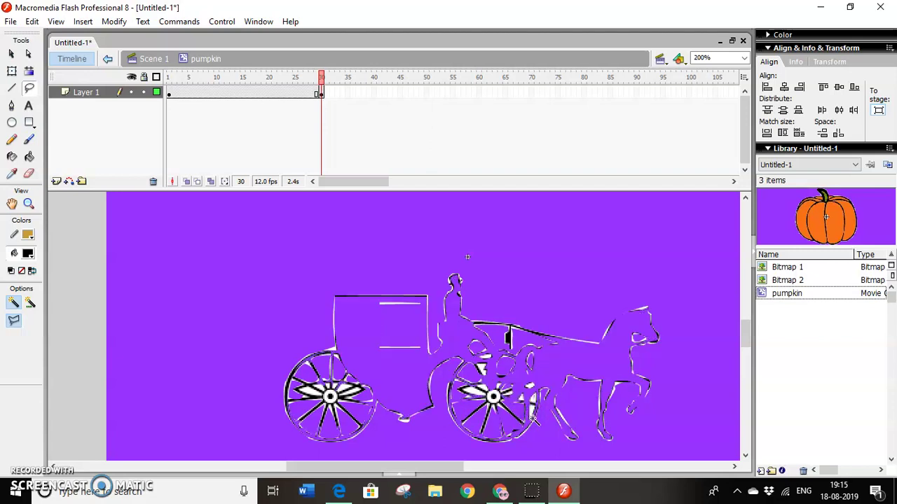
{"action": "key", "text": "ctrl+z"}
Restore the deleted black fill of the carriage and horse, and set the Magic Wand threshold to 35
{"action": "left_click", "coordinate": [384, 317]}
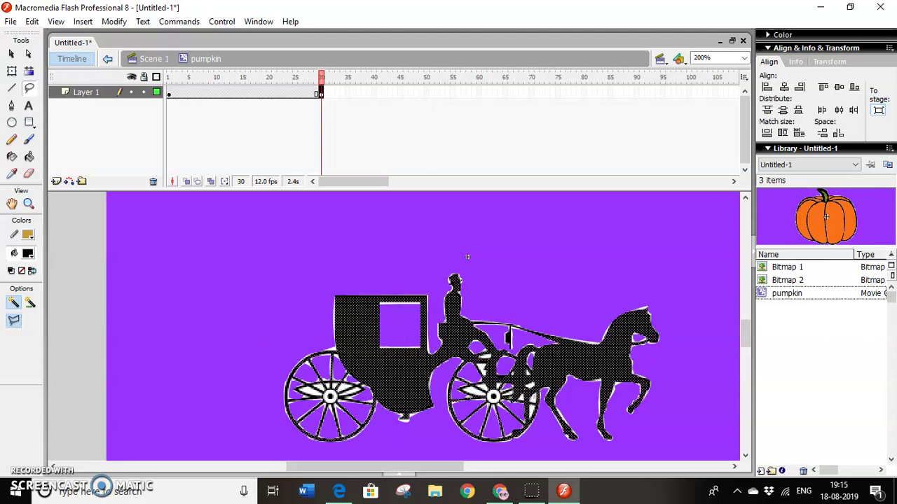
{"action": "left_click", "coordinate": [31, 303]}
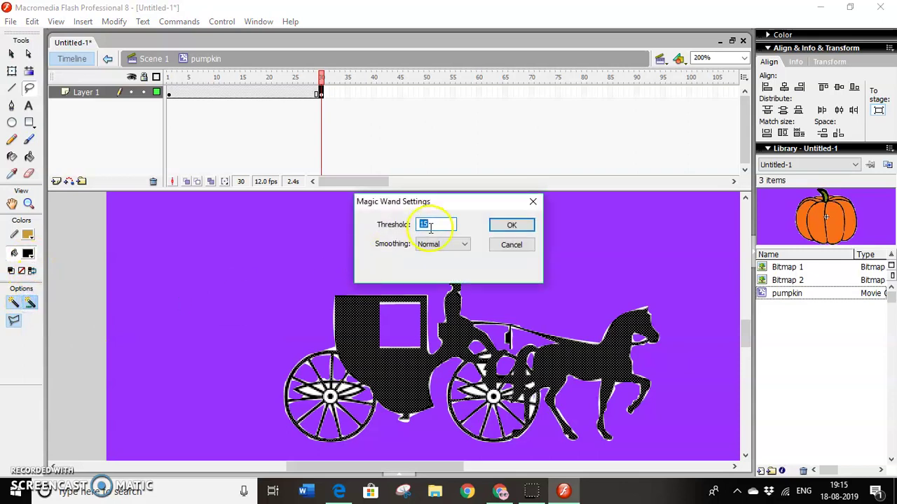
{"action": "key", "text": "Return"}
{"action": "left_click", "coordinate": [400, 268]}
{"action": "left_click", "coordinate": [374, 297]}
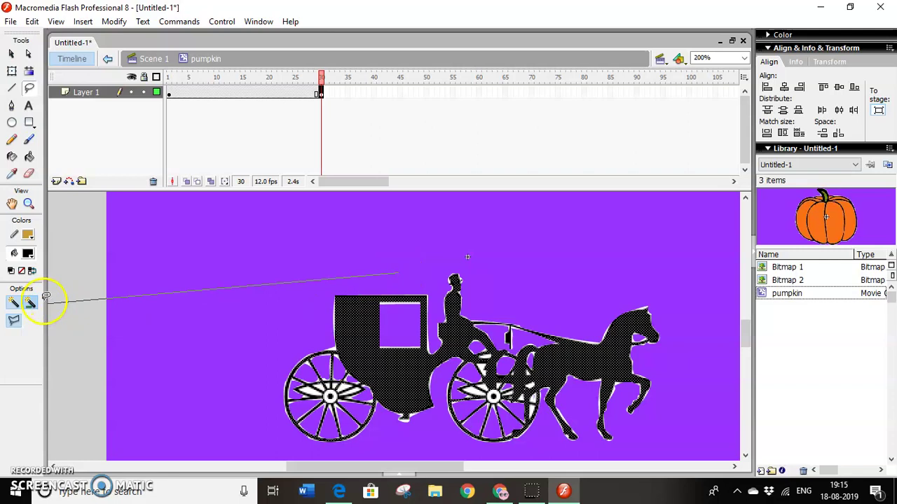
{"action": "double_click", "coordinate": [331, 273]}
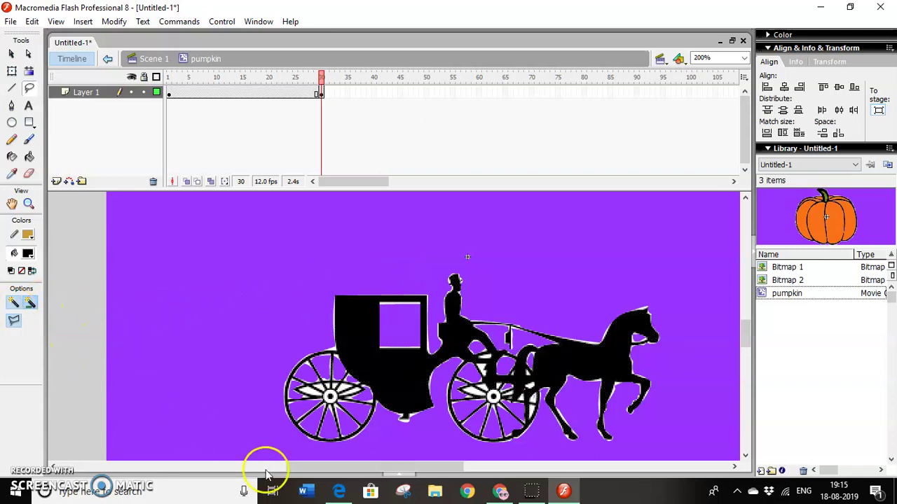
Delete the white area beside the rear wheel's hub with the Magic Wand, and undo the deletion of the hub
{"action": "left_click", "coordinate": [12, 203]}
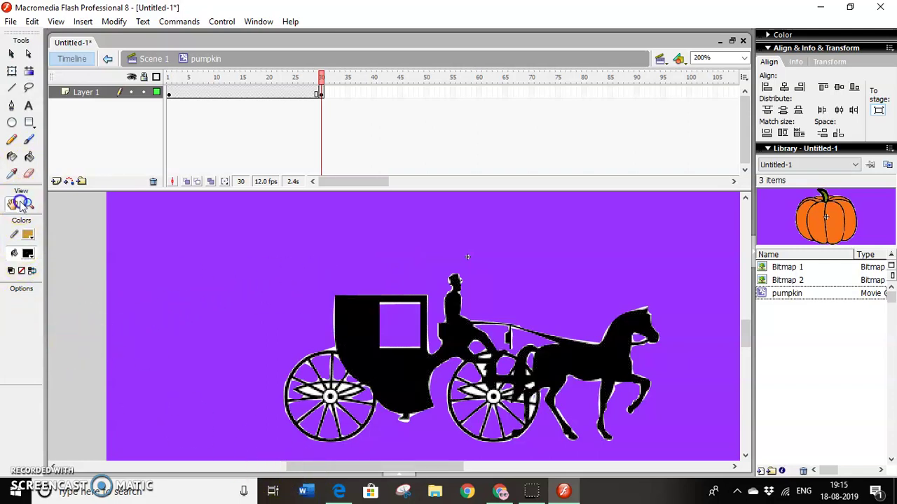
{"action": "left_click", "coordinate": [29, 203]}
{"action": "left_click", "coordinate": [404, 337]}
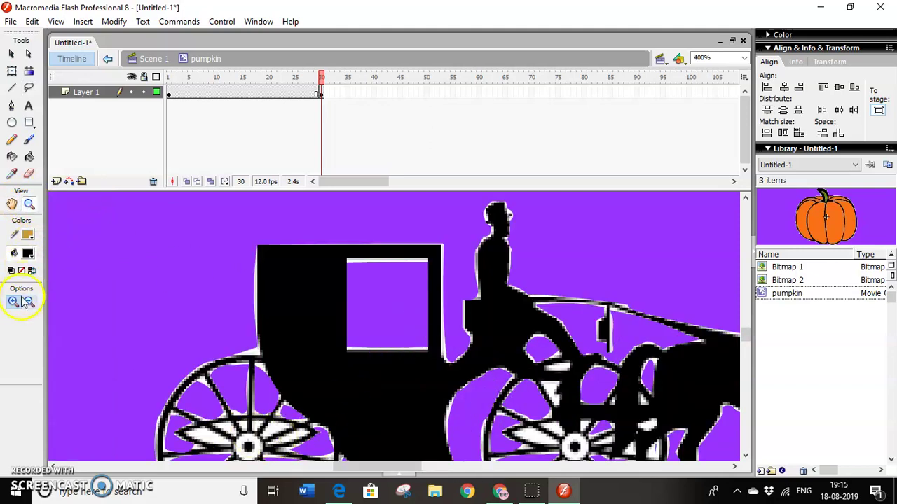
{"action": "left_click", "coordinate": [29, 87]}
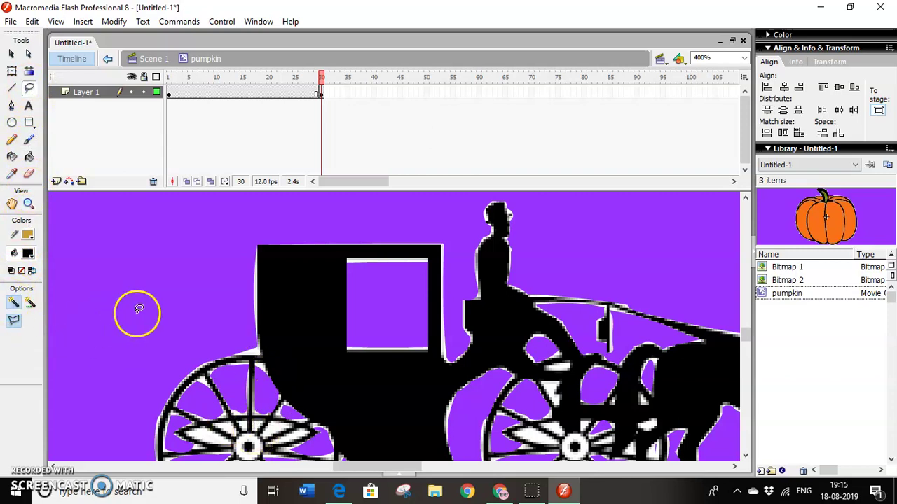
{"action": "scroll", "coordinate": [138, 309], "scroll_direction": "down", "scroll_amount": 3}
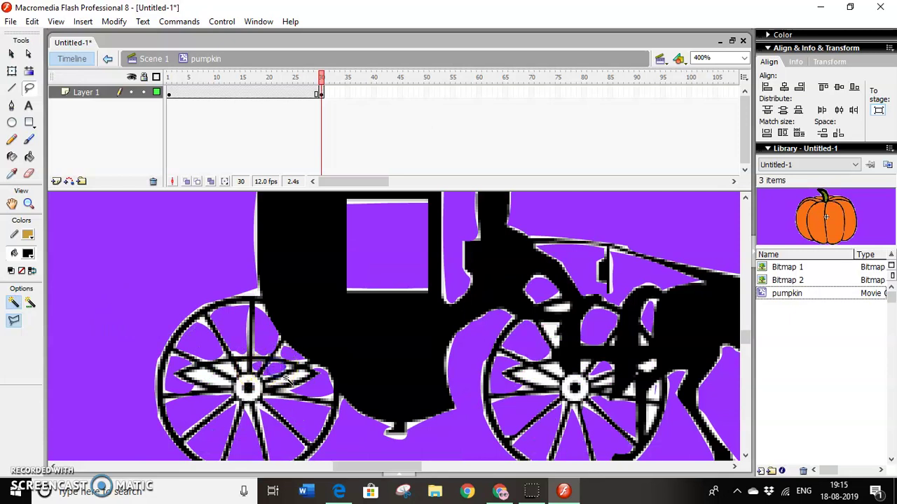
{"action": "left_click", "coordinate": [201, 377]}
{"action": "left_click", "coordinate": [212, 377]}
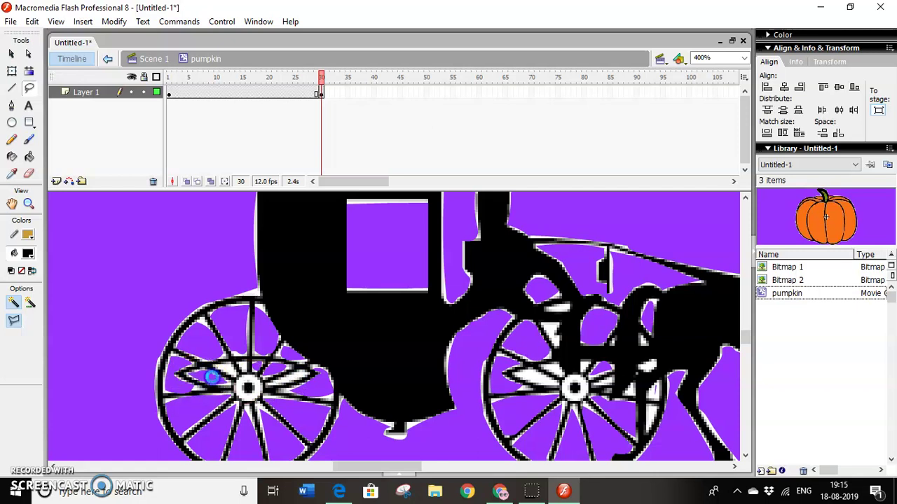
{"action": "left_click", "coordinate": [251, 382]}
{"action": "key", "text": "Delete"}
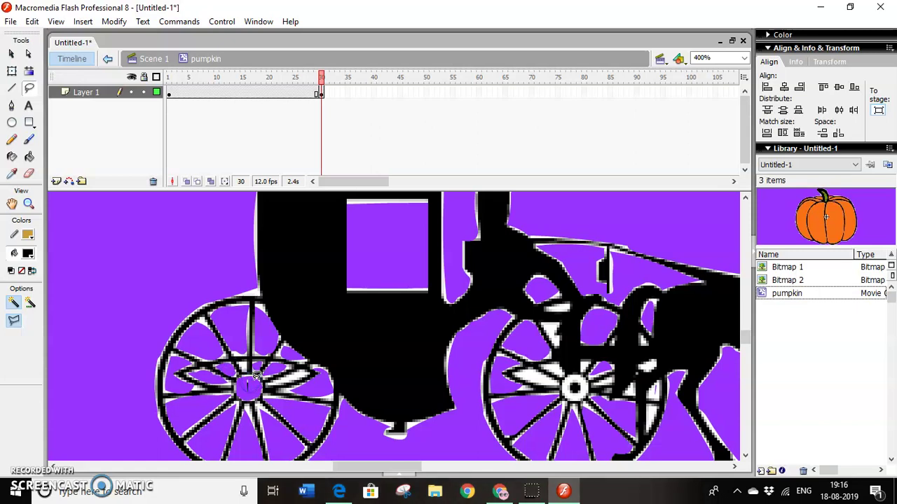
{"action": "left_click", "coordinate": [260, 395]}
{"action": "key", "text": "ctrl+z"}
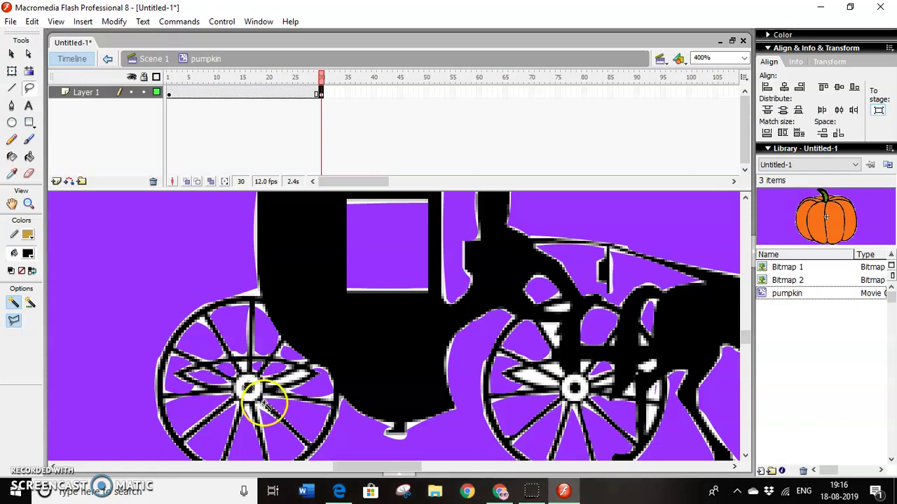
Delete the rear wheel's hub and the white areas beside the front wheel's hub and between its upper spokes
{"action": "left_click", "coordinate": [536, 378]}
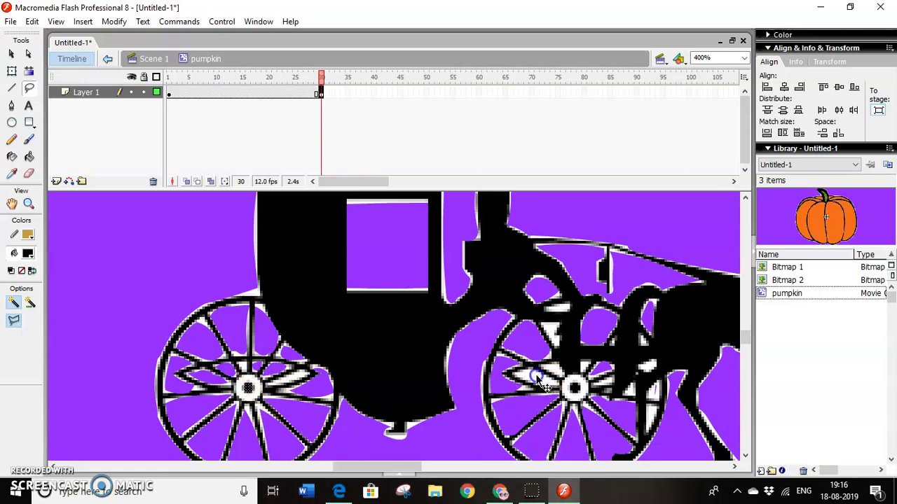
{"action": "left_click", "coordinate": [563, 375]}
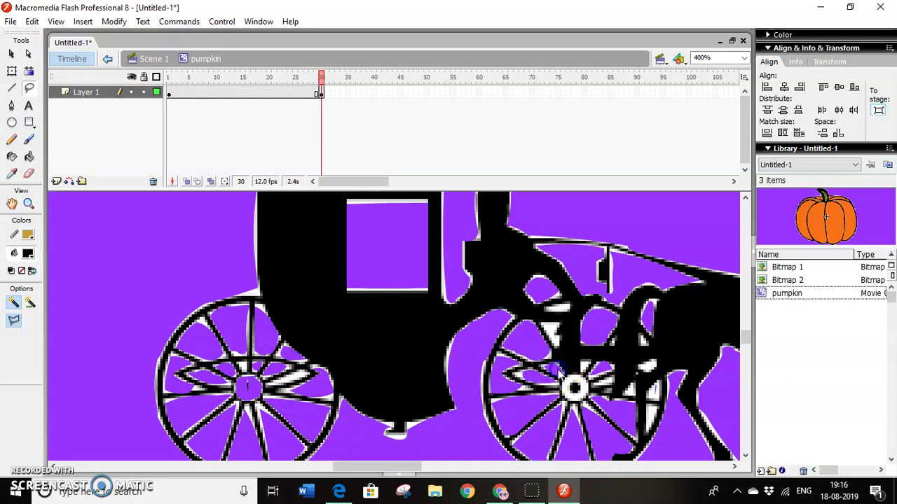
{"action": "left_click", "coordinate": [574, 380]}
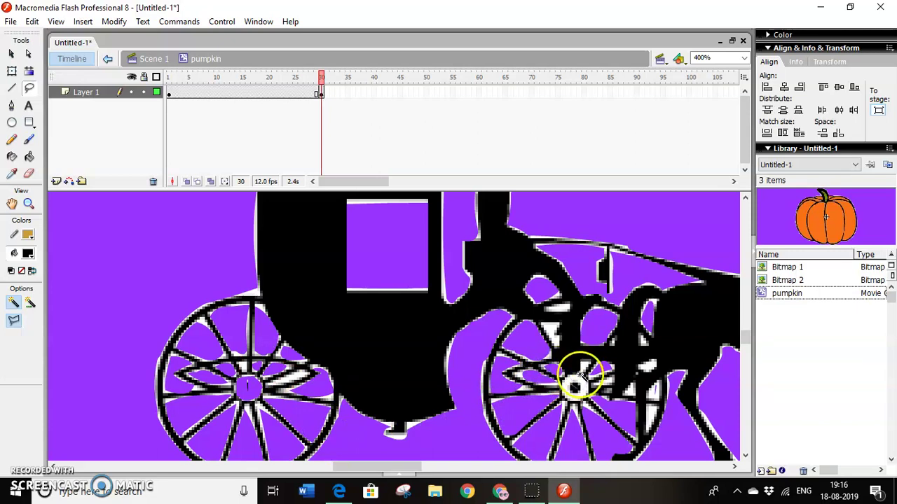
{"action": "left_click", "coordinate": [561, 311]}
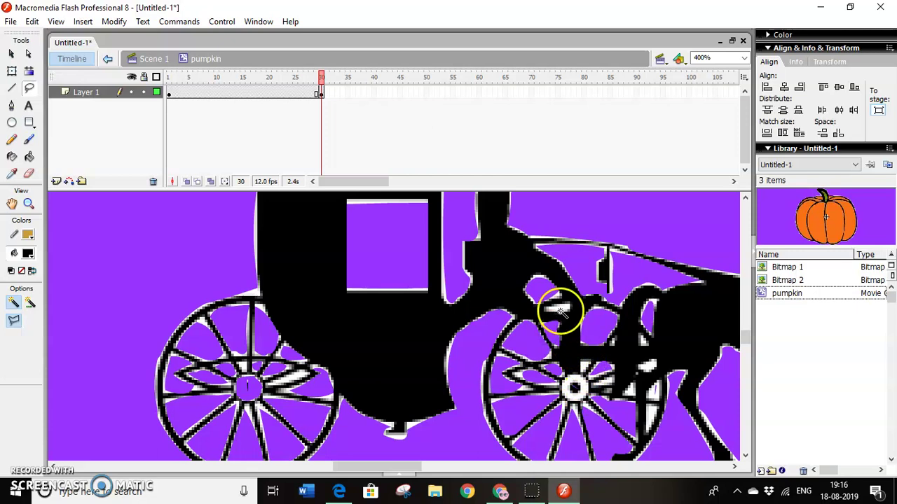
{"action": "left_click", "coordinate": [638, 389]}
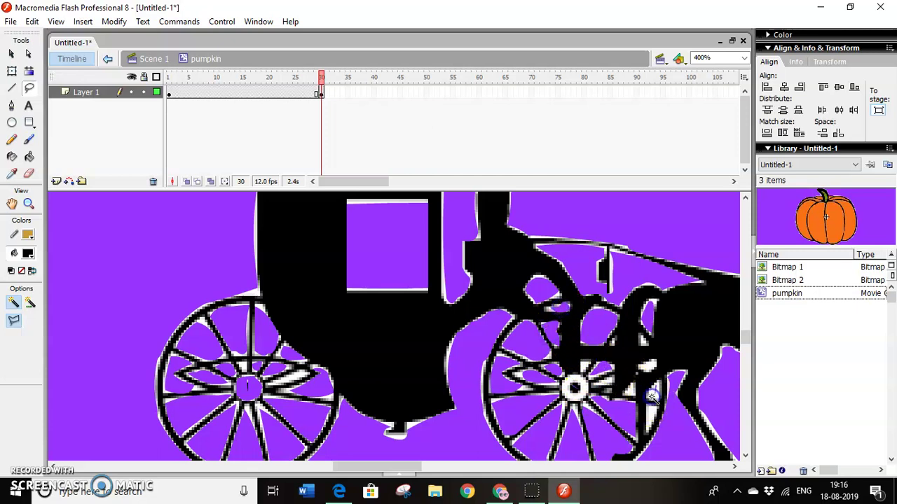
Delete the white outline around the carriage body and coachman with the Magic Wand
{"action": "scroll", "coordinate": [658, 427], "scroll_direction": "up", "scroll_amount": 4}
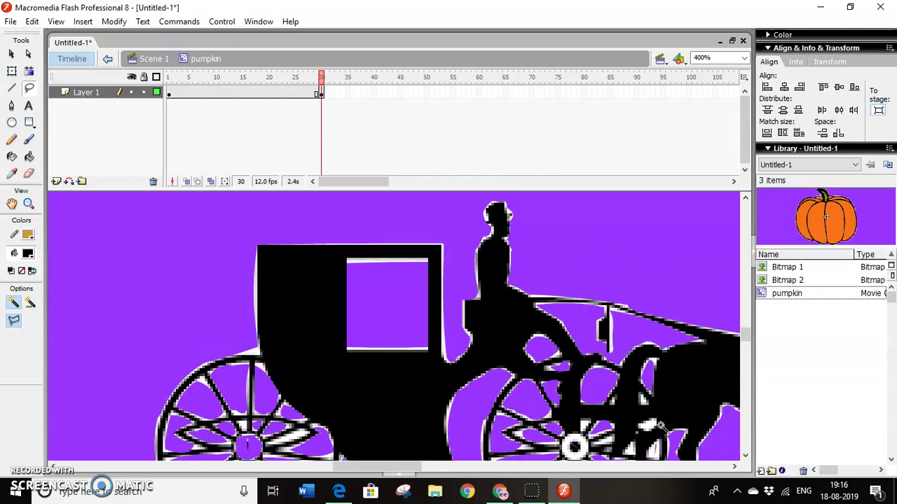
{"action": "left_click", "coordinate": [557, 445]}
{"action": "left_click", "coordinate": [385, 323]}
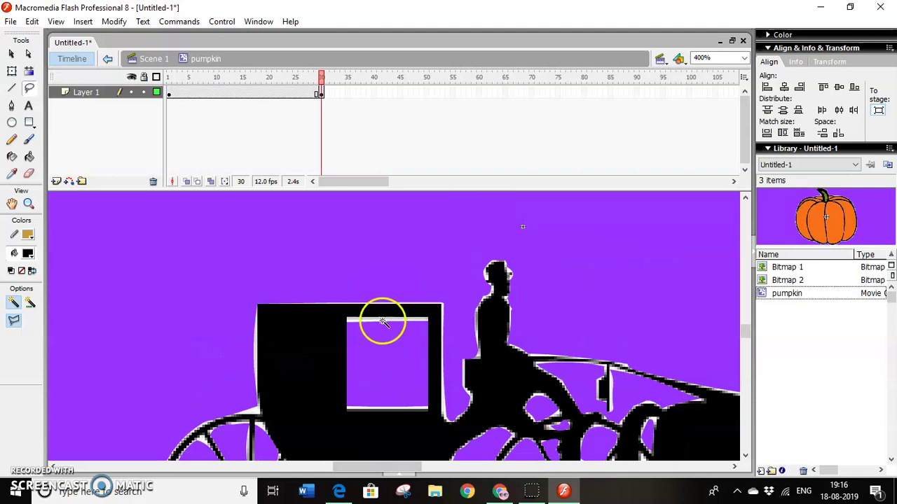
{"action": "left_click", "coordinate": [251, 411]}
{"action": "key", "text": "Delete"}
{"action": "scroll", "coordinate": [550, 411], "scroll_direction": "down", "scroll_amount": 4}
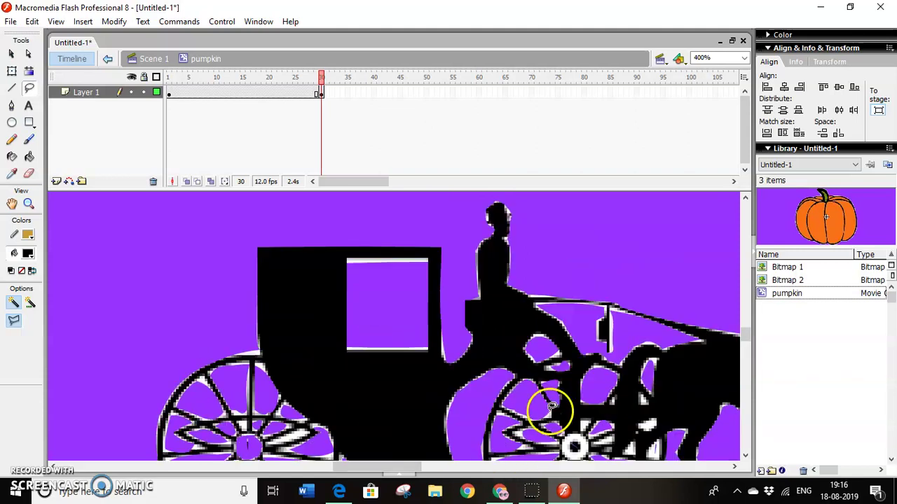
Set the Magic Wand threshold to 75 and delete the white gaps between the front wheel and the horse's hind legs
{"action": "left_click_drag", "start_coordinate": [378, 475], "coordinate": [402, 468]}
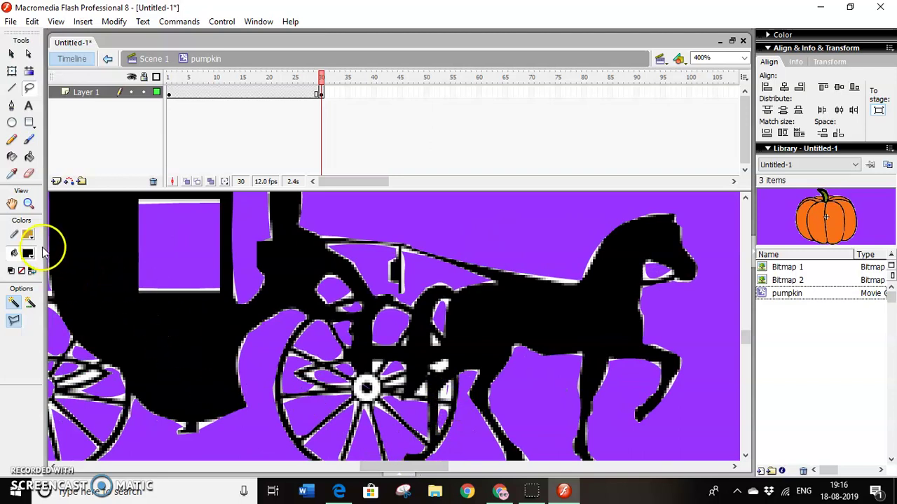
{"action": "left_click", "coordinate": [31, 305]}
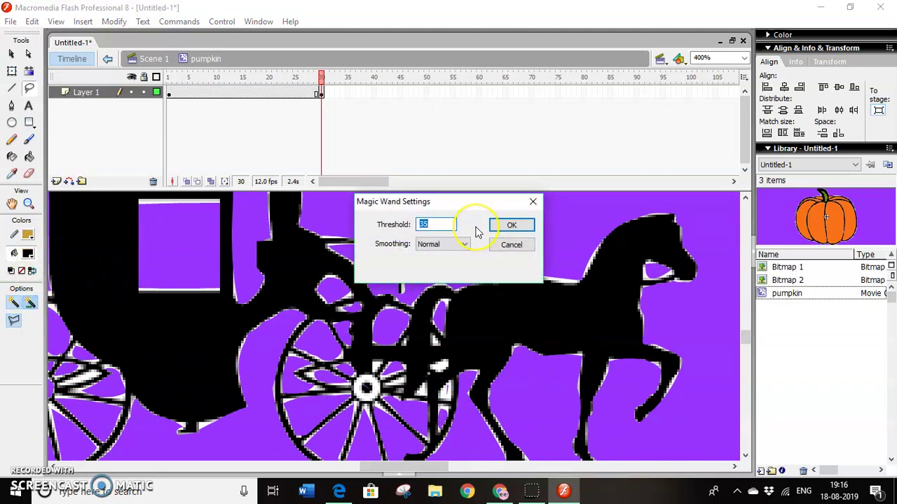
{"action": "type", "text": "75"}
{"action": "left_click", "coordinate": [499, 224]}
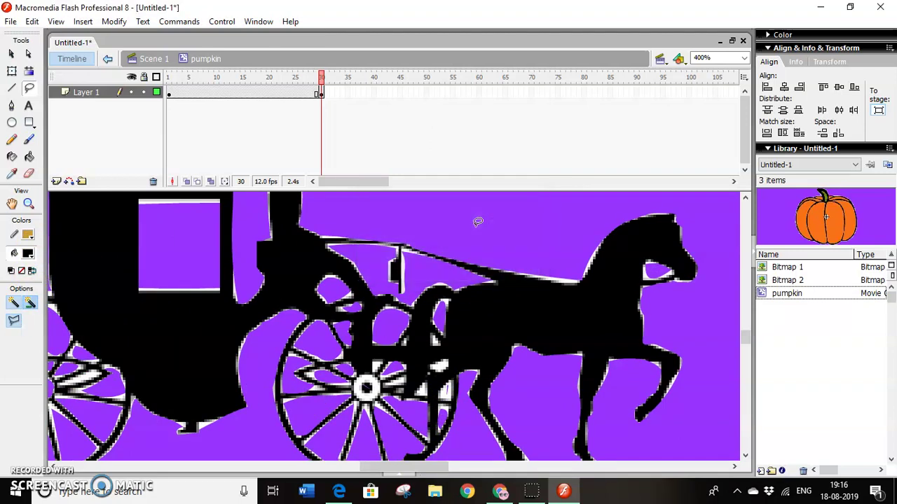
{"action": "left_click", "coordinate": [440, 365]}
{"action": "left_click", "coordinate": [445, 389]}
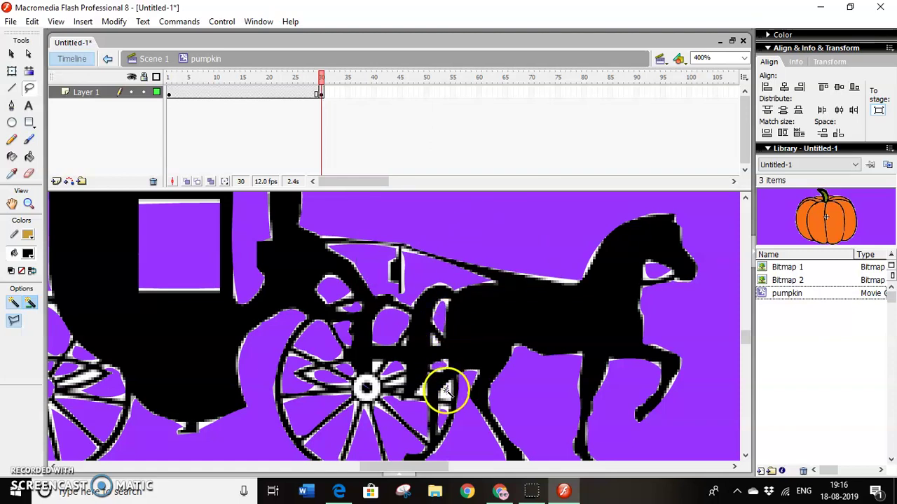
{"action": "left_click", "coordinate": [423, 390]}
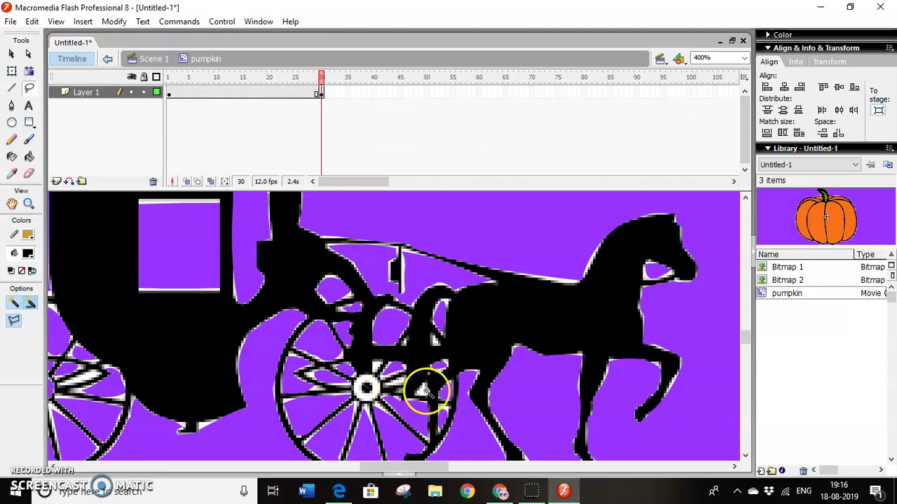
{"action": "left_click", "coordinate": [420, 394]}
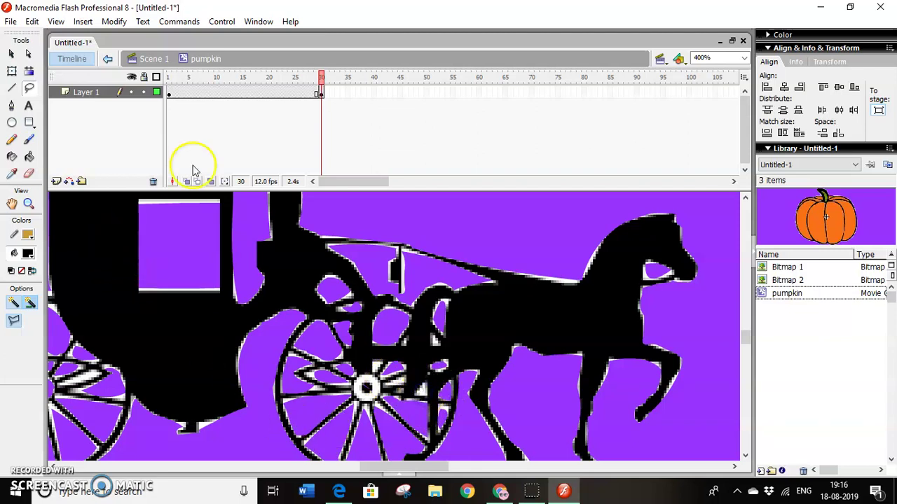
Select the whole horse carriage at 100% zoom and center it horizontally and vertically on the stage
{"action": "left_click", "coordinate": [745, 59]}
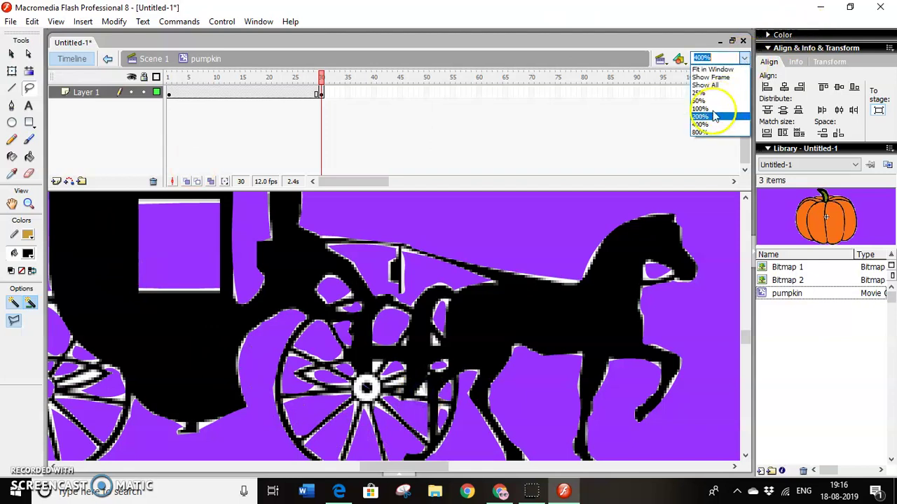
{"action": "left_click", "coordinate": [705, 109]}
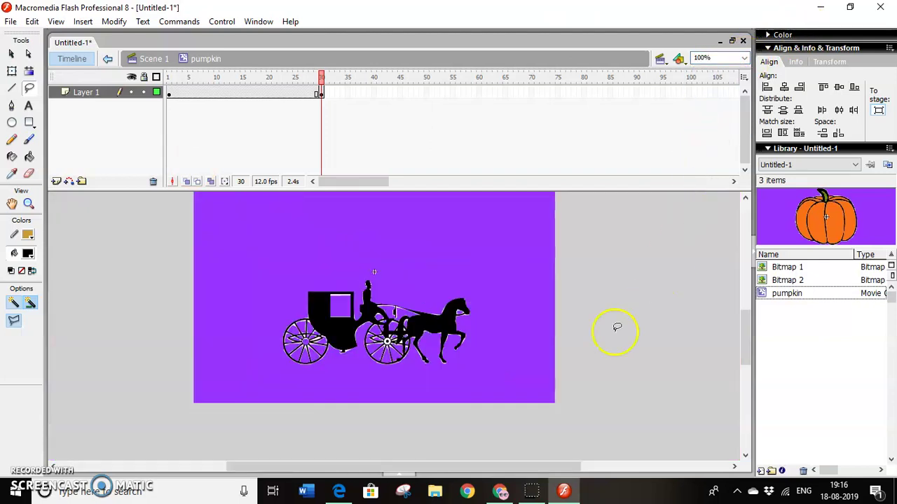
{"action": "left_click", "coordinate": [11, 54]}
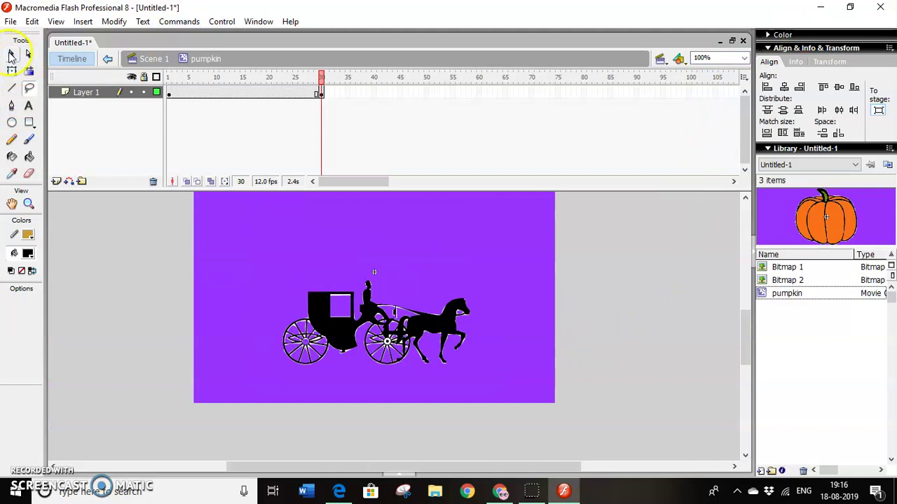
{"action": "left_click", "coordinate": [323, 326]}
{"action": "left_click_drag", "start_coordinate": [322, 326], "coordinate": [324, 302]}
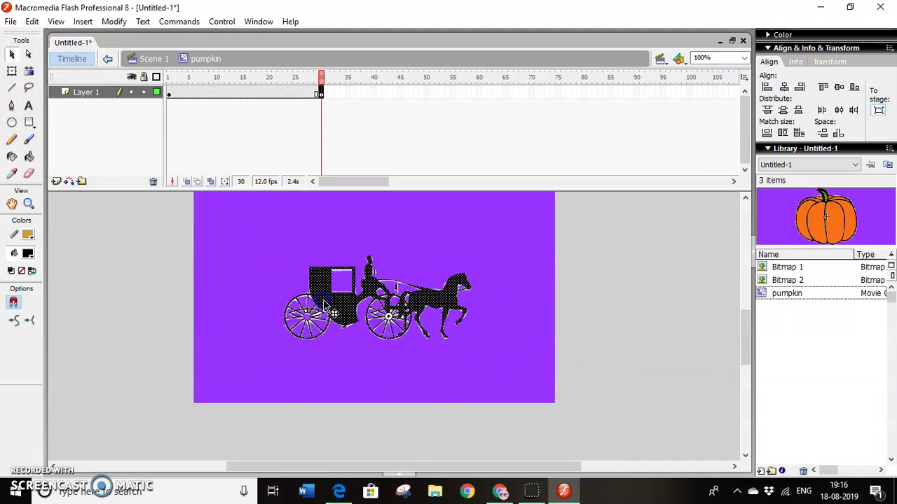
{"action": "left_click", "coordinate": [785, 87]}
{"action": "left_click", "coordinate": [839, 87]}
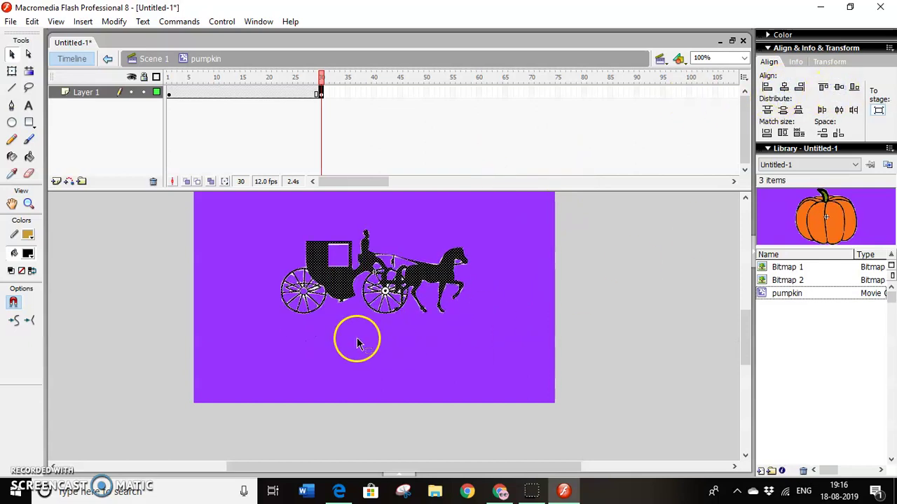
{"action": "scroll", "coordinate": [351, 322], "scroll_direction": "up", "scroll_amount": 3}
{"action": "scroll", "coordinate": [355, 320], "scroll_direction": "down", "scroll_amount": 2}
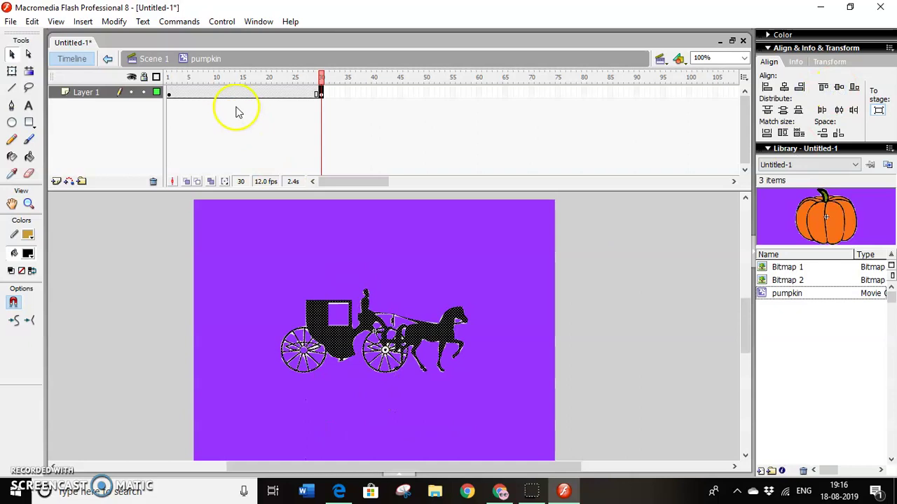
Apply a Shape tween between the pumpkin at frame 1 and the carriage at frame 30, and test the movie
{"action": "left_click", "coordinate": [232, 92]}
{"action": "left_click_drag", "start_coordinate": [393, 479], "coordinate": [396, 476]}
{"action": "left_click", "coordinate": [396, 477]}
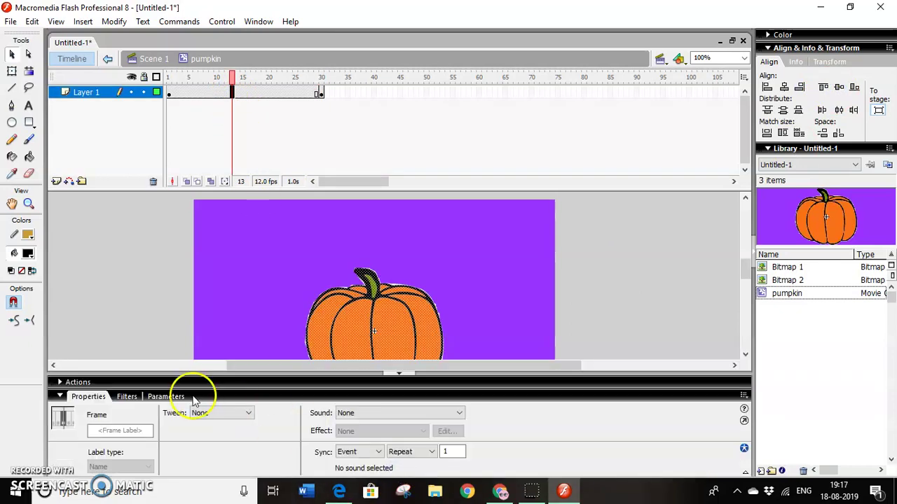
{"action": "left_click", "coordinate": [210, 414]}
{"action": "left_click", "coordinate": [214, 442]}
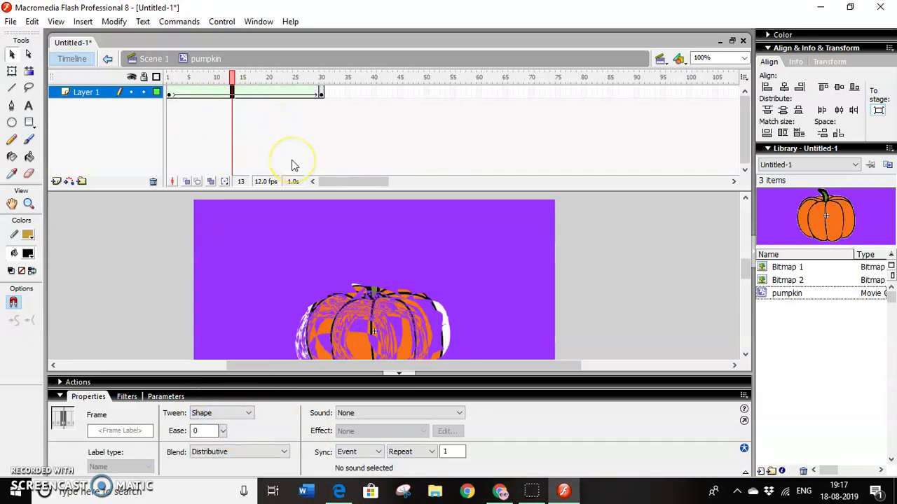
{"action": "key", "text": "ctrl+Return"}
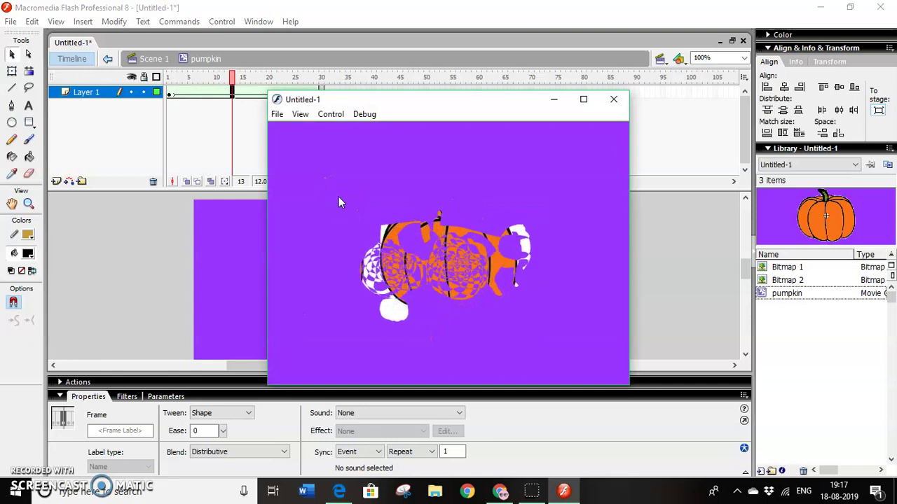
{"action": "left_click", "coordinate": [612, 99]}
Extend Layer 1 by inserting a frame at frame 45 to hold the carriage on stage
{"action": "left_click", "coordinate": [395, 94]}
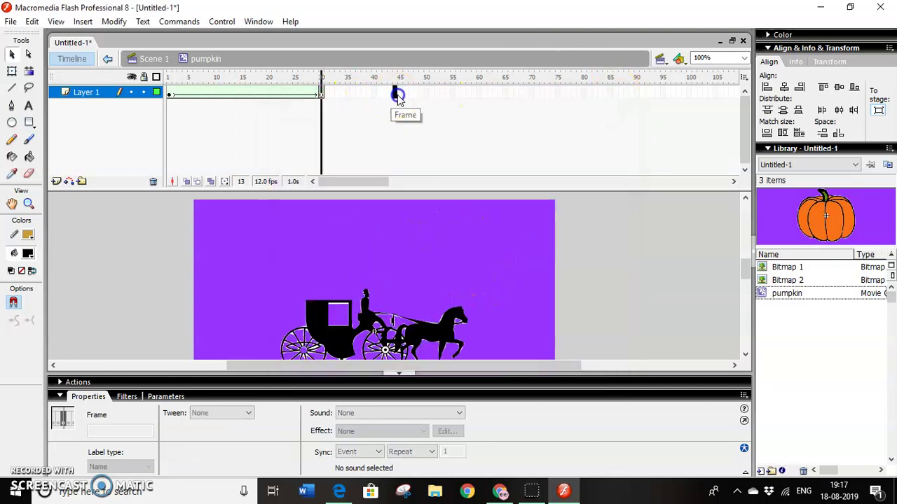
{"action": "right_click", "coordinate": [396, 95]}
{"action": "left_click", "coordinate": [400, 93]}
{"action": "right_click", "coordinate": [403, 95]}
{"action": "left_click", "coordinate": [430, 116]}
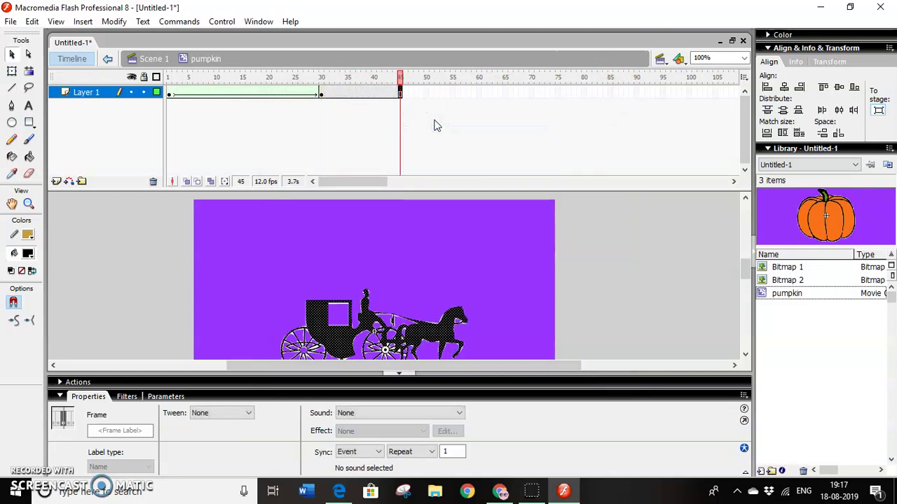
Test the movie to check the pumpkin-to-carriage morph with the extended hold, and close the preview
{"action": "key", "text": "ctrl+Return"}
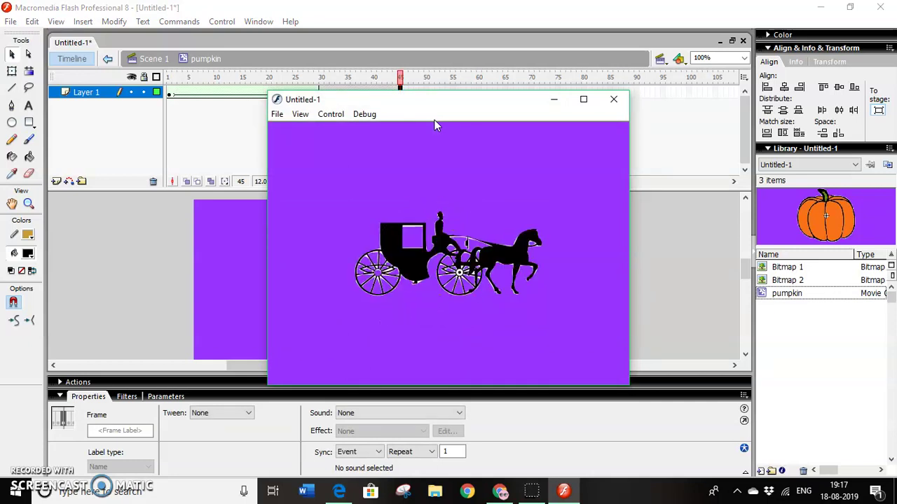
{"action": "left_click", "coordinate": [526, 126]}
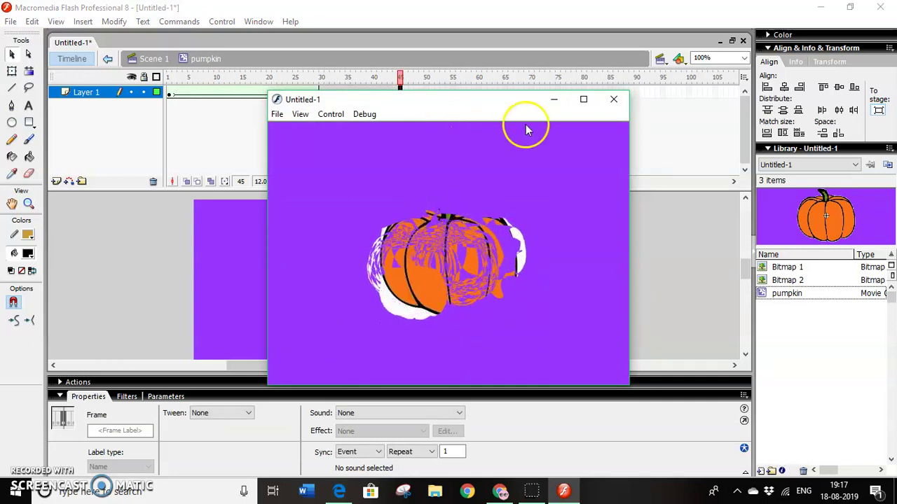
{"action": "left_click", "coordinate": [611, 100]}
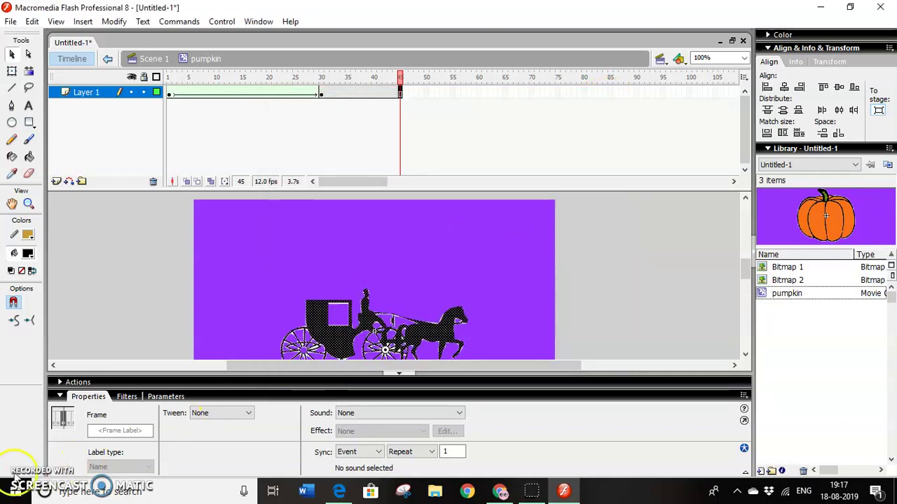